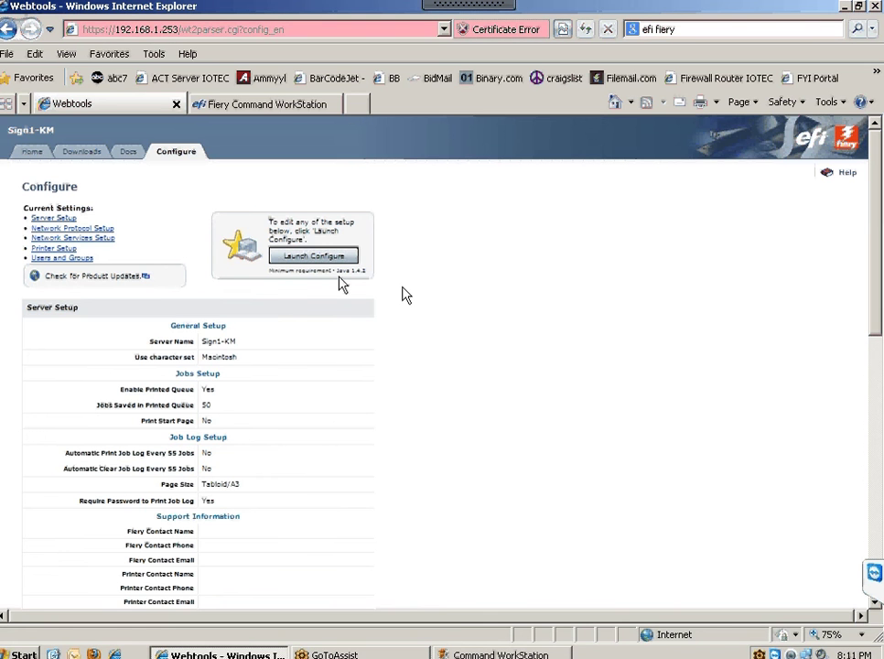
Step: Review the Fiery Command WorkStation download page and the server's Webtools Configure page in the browser
click(285, 109)
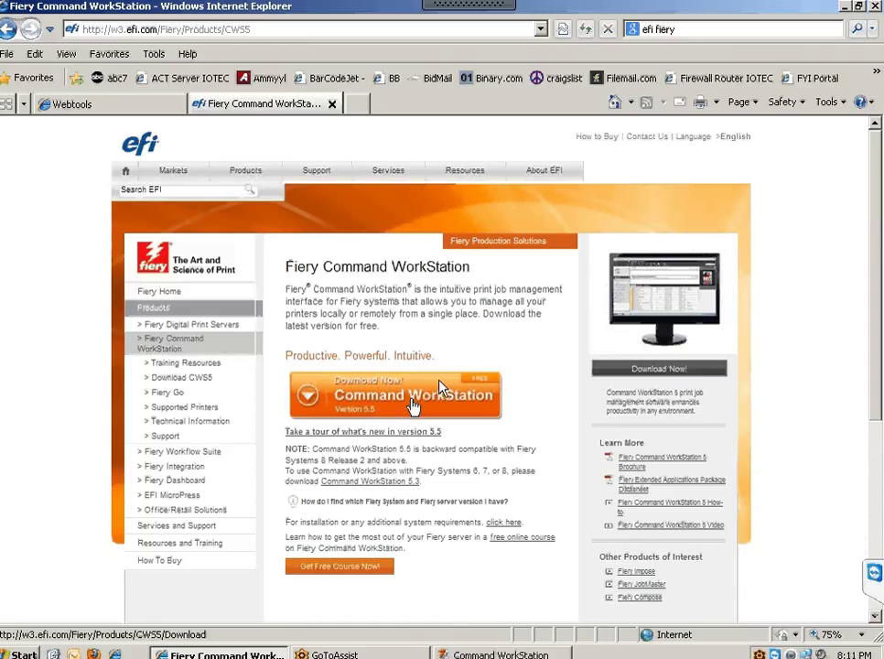
click(843, 7)
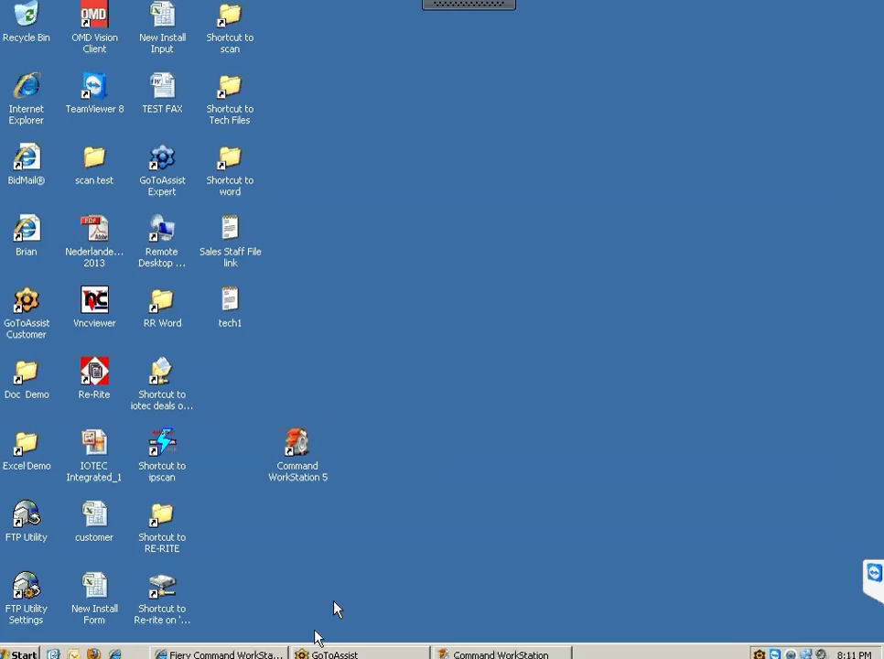
click(220, 654)
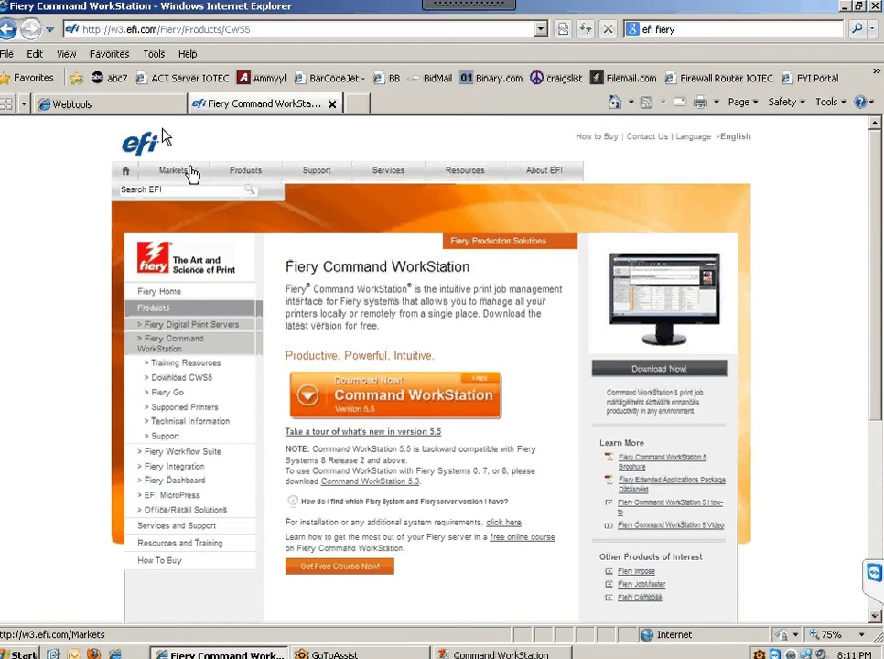
click(151, 108)
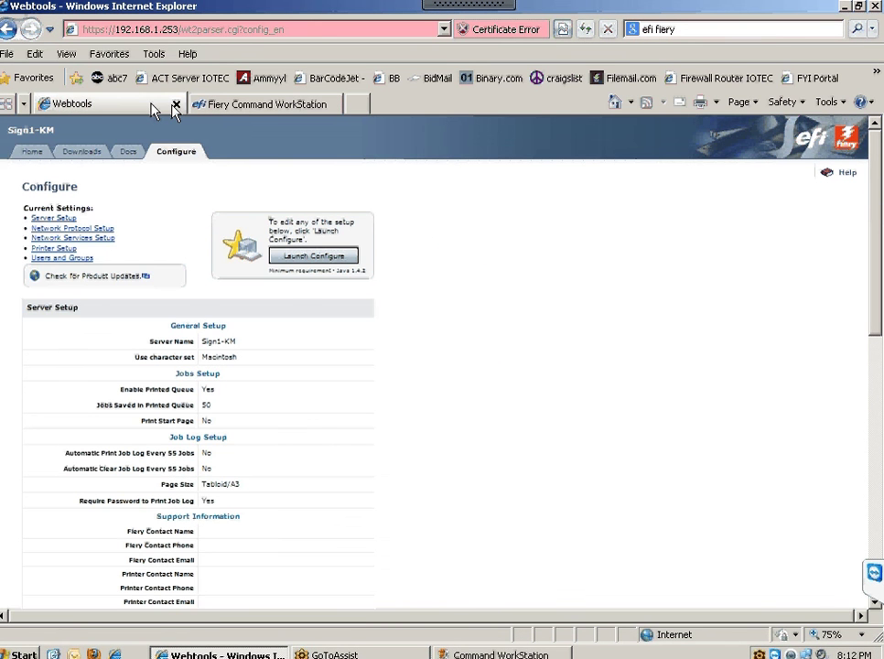
click(186, 30)
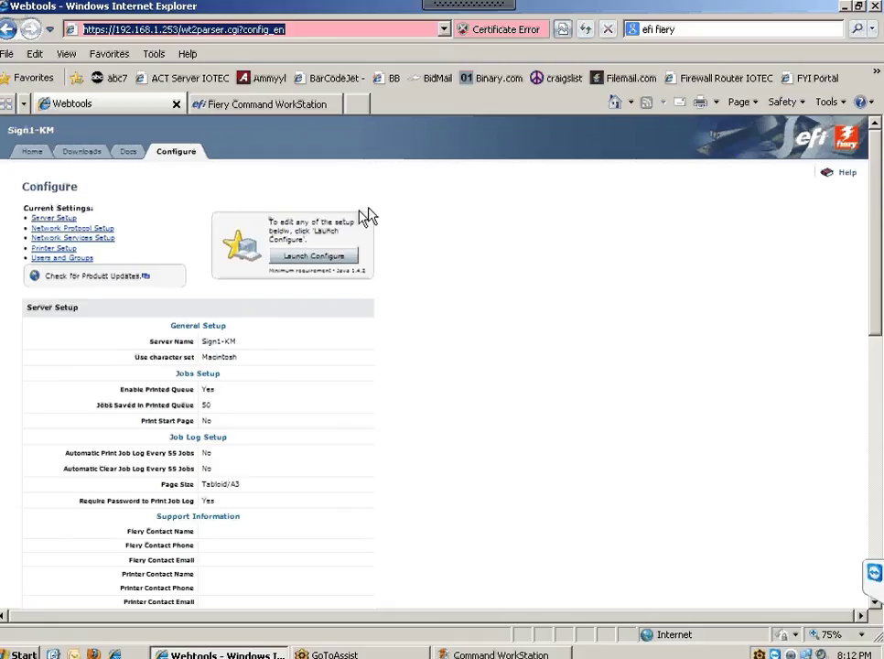
click(844, 7)
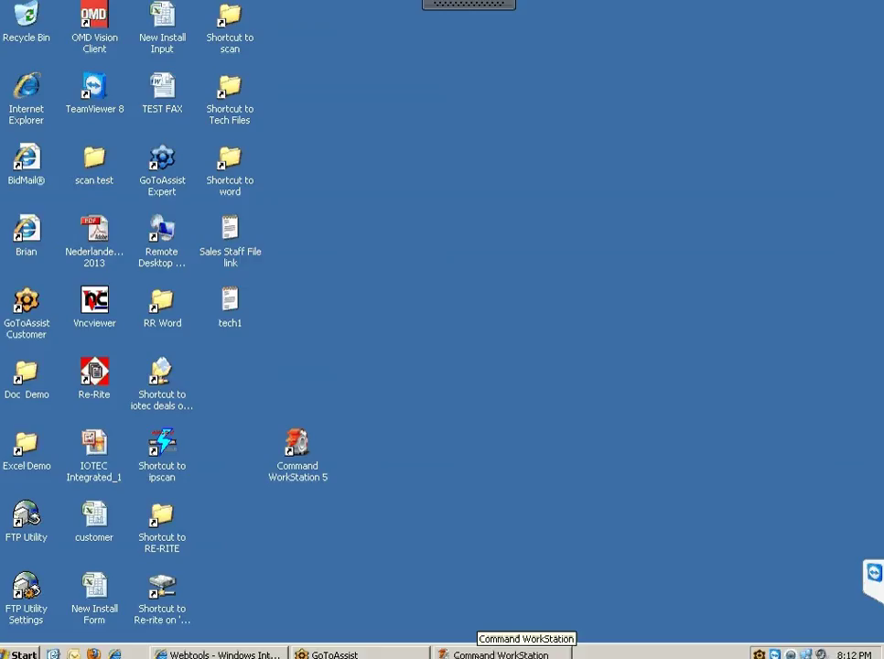
Step: Switch to Command WorkStation and check the options for connecting to another server without adding one
click(500, 654)
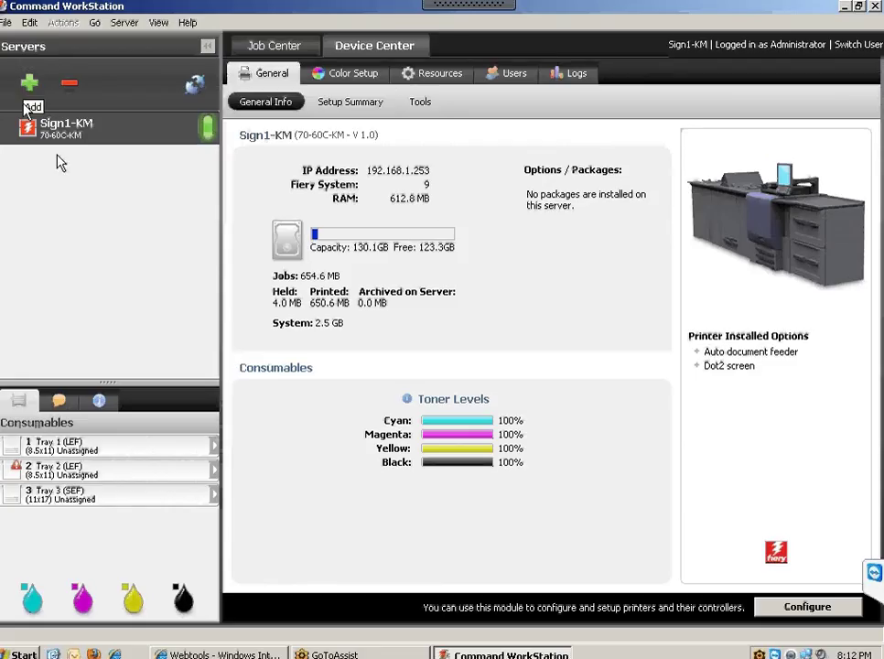
click(30, 86)
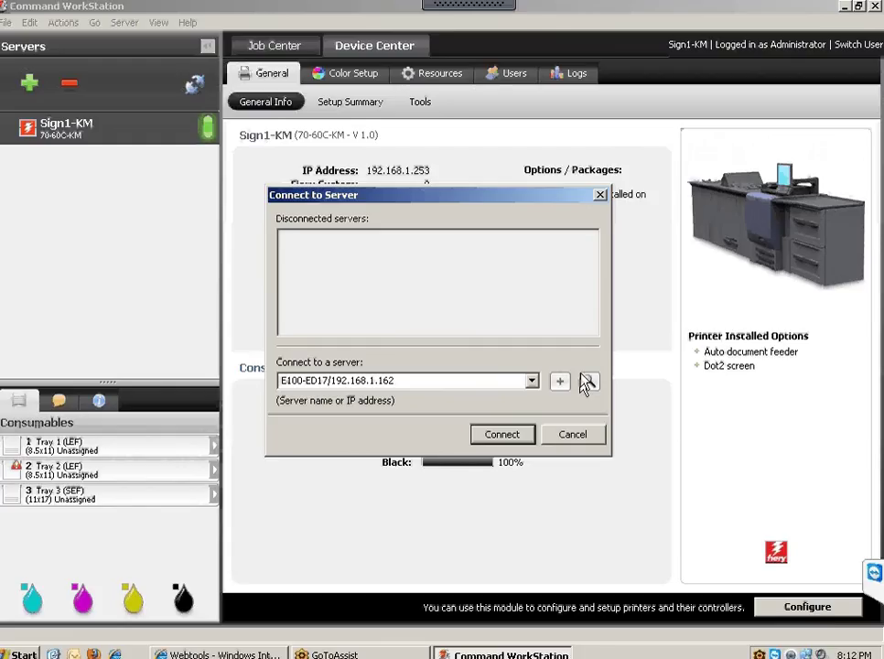
click(571, 436)
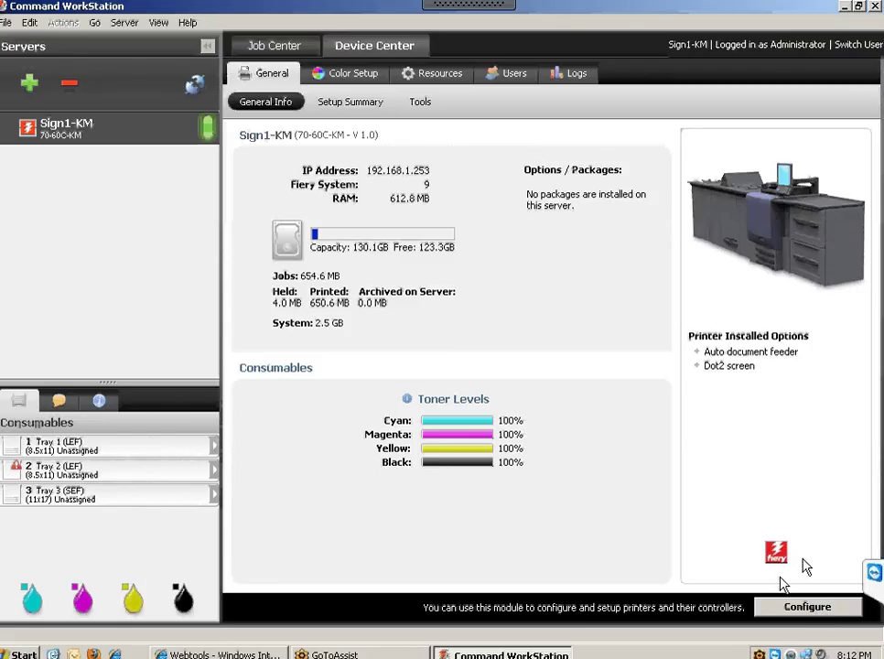
Step: Launch Configure for the Sign1-KM server, then enlarge its window and move it away from the screen corner
click(796, 609)
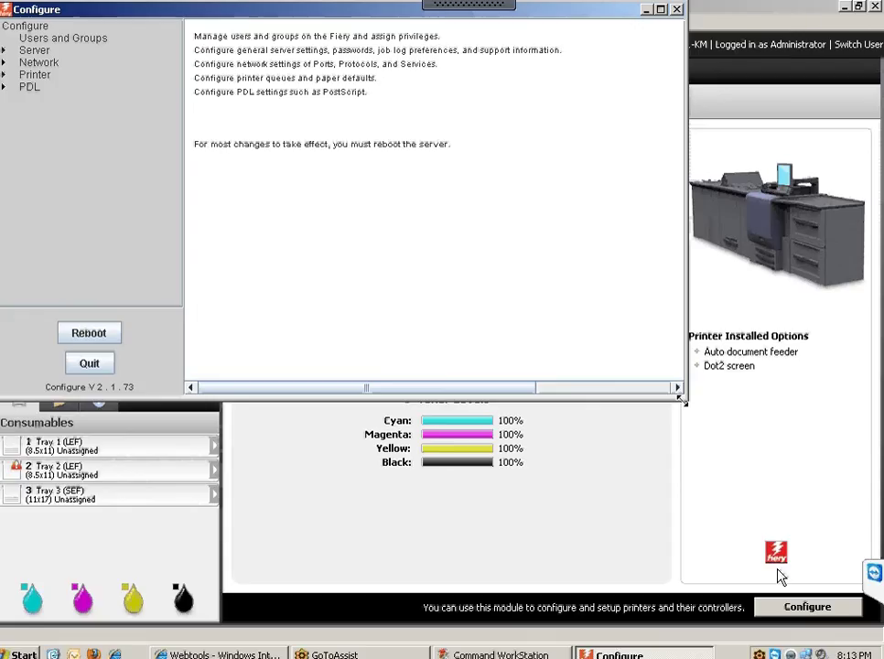
drag(681, 399, 783, 575)
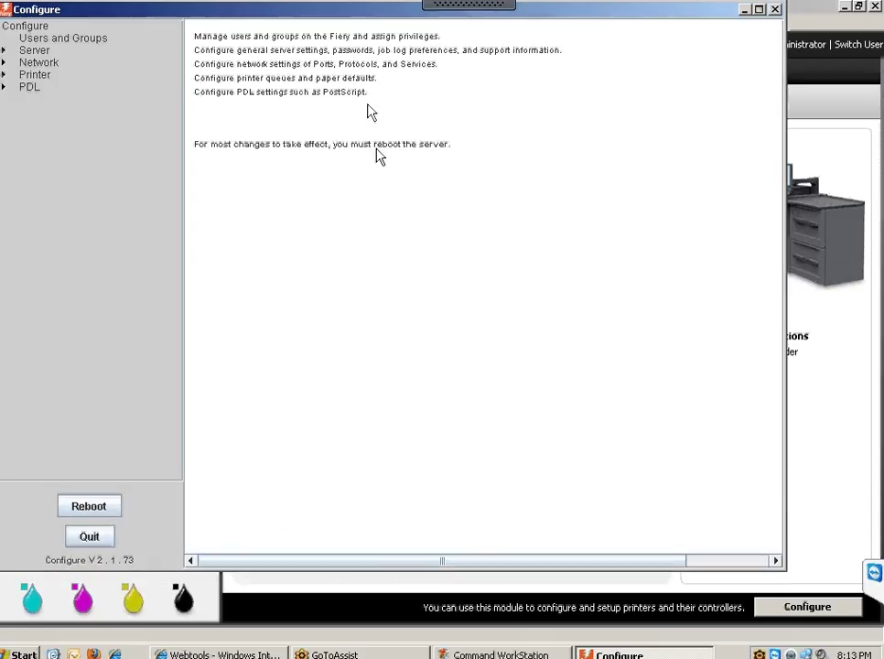
drag(277, 16, 302, 61)
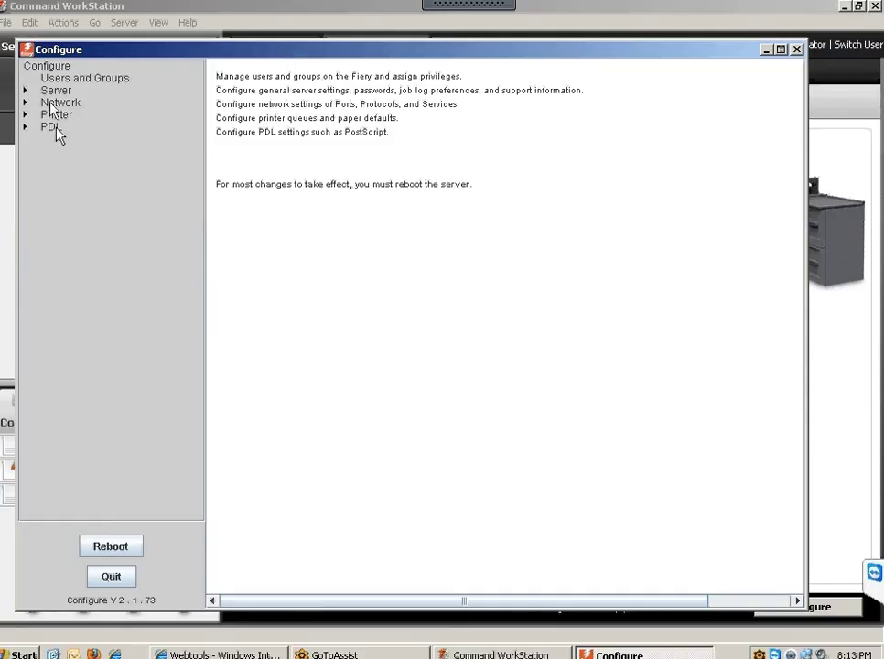
Step: Review the server's General settings, including its date and time, and accept the existing time settings
click(25, 91)
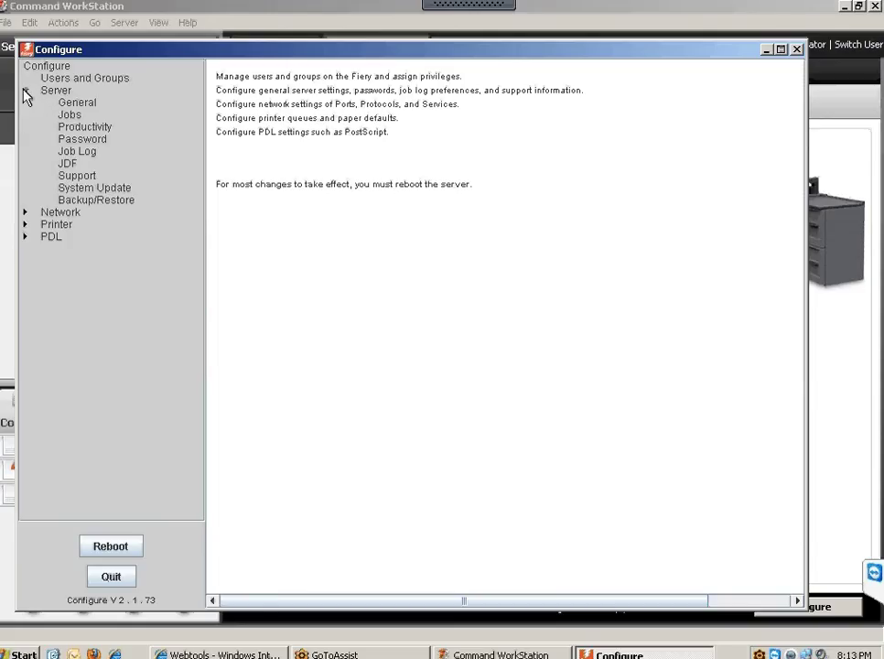
click(90, 106)
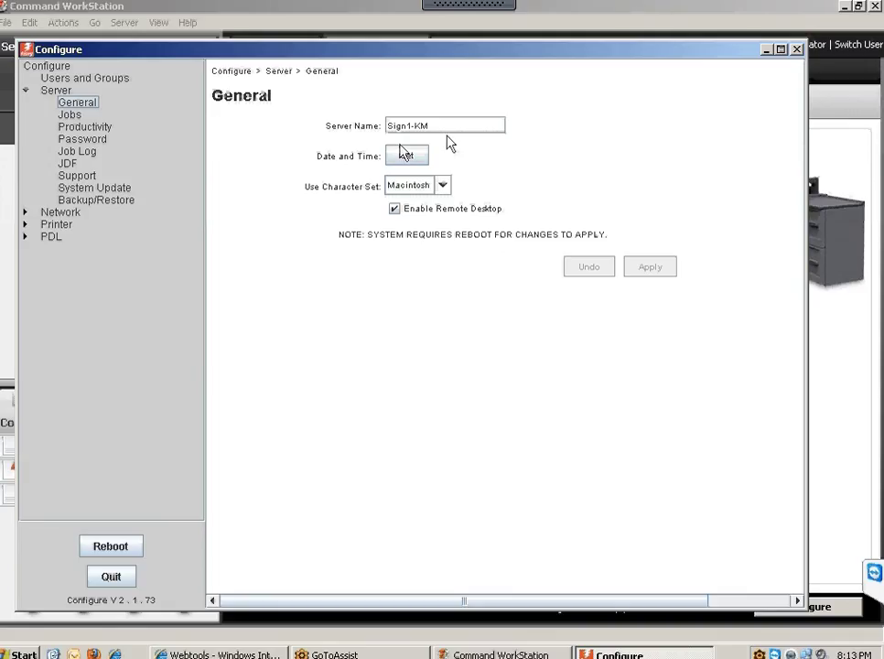
click(419, 162)
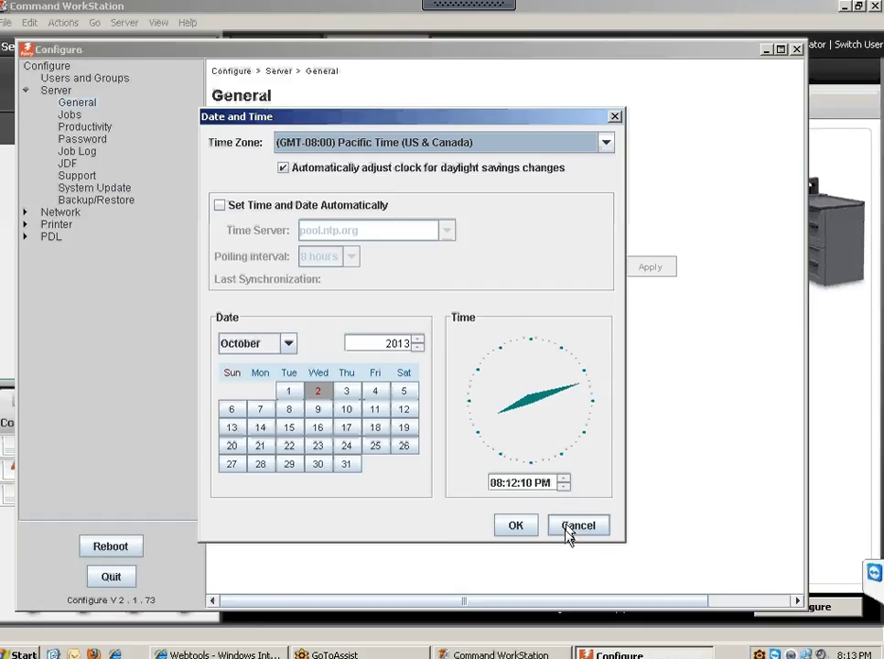
click(515, 529)
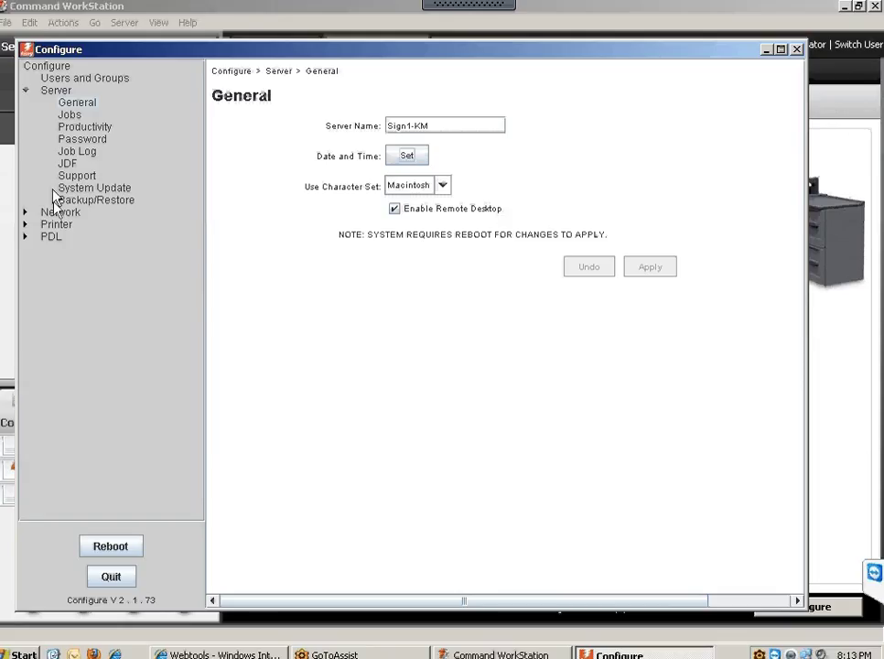
Step: Examine the network port's Ethernet settings for speed and MAC filtering
click(27, 91)
click(26, 103)
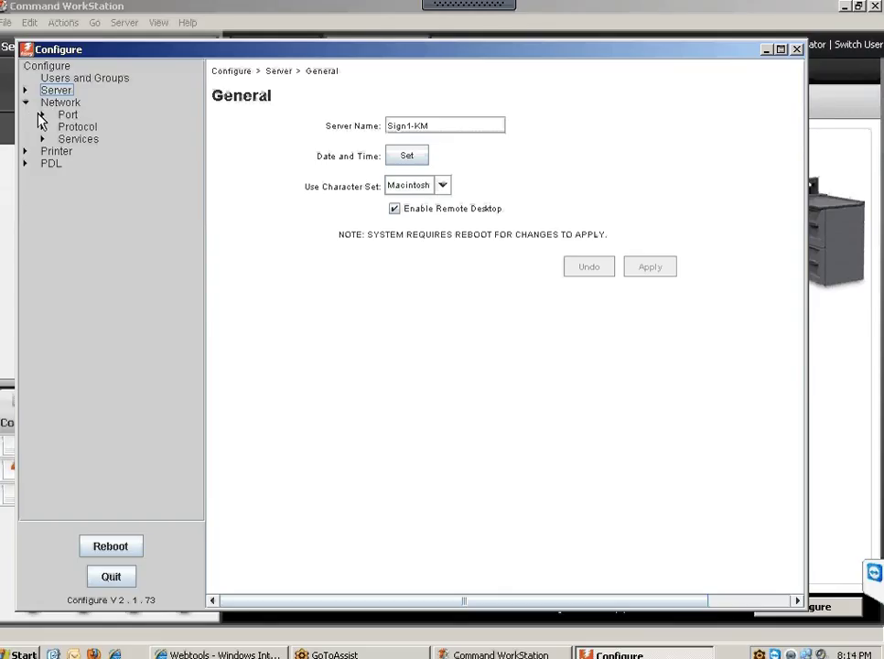
click(42, 115)
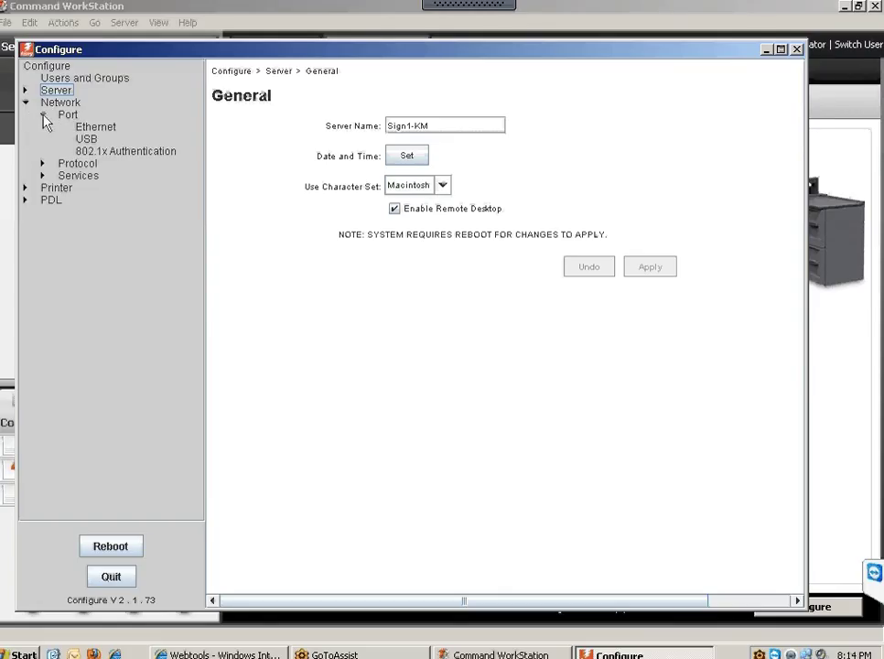
click(89, 129)
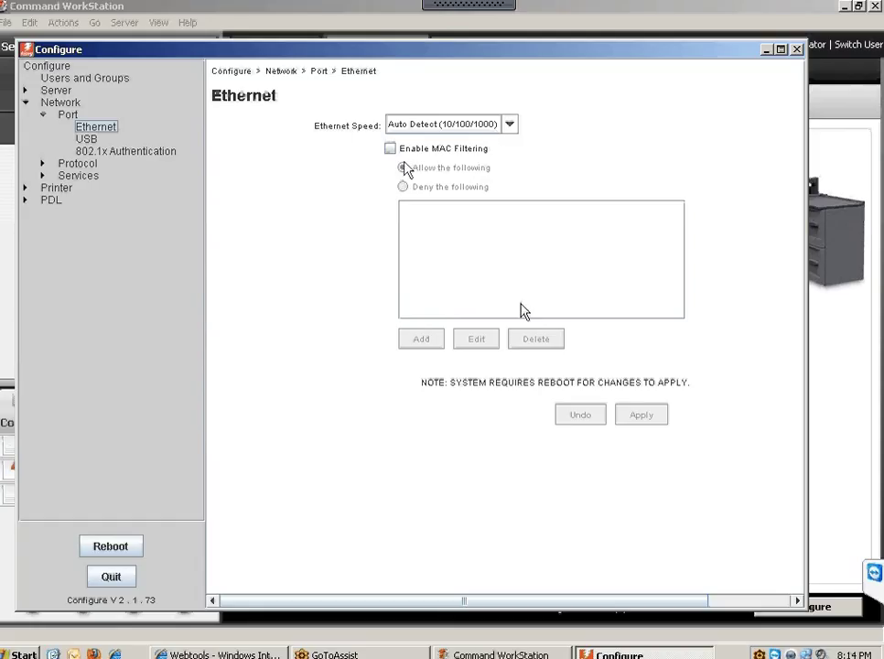
Step: Examine the TCP/IP protocol settings for Ethernet addressing, DNS and the WINS server
click(42, 163)
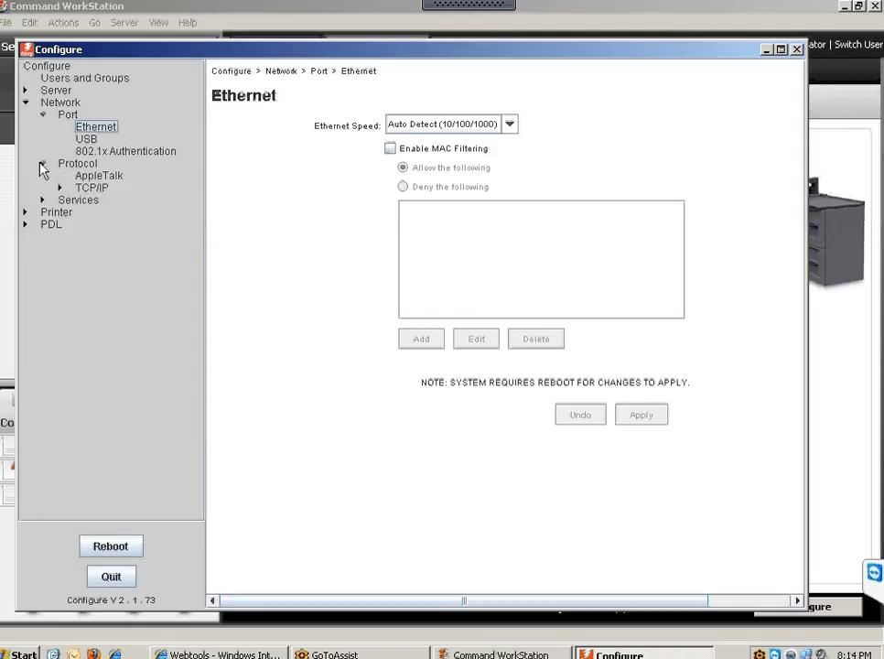
click(59, 188)
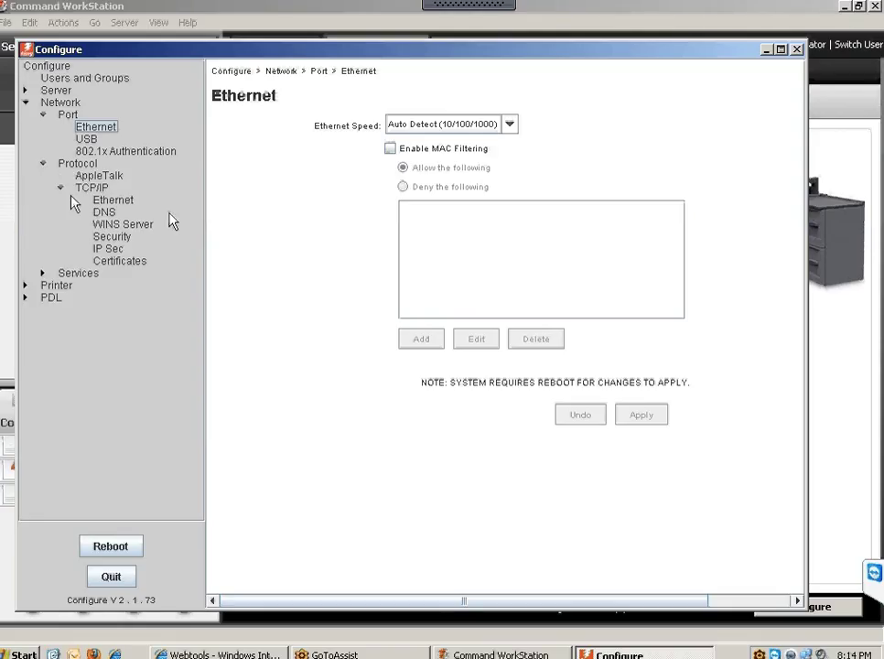
click(127, 200)
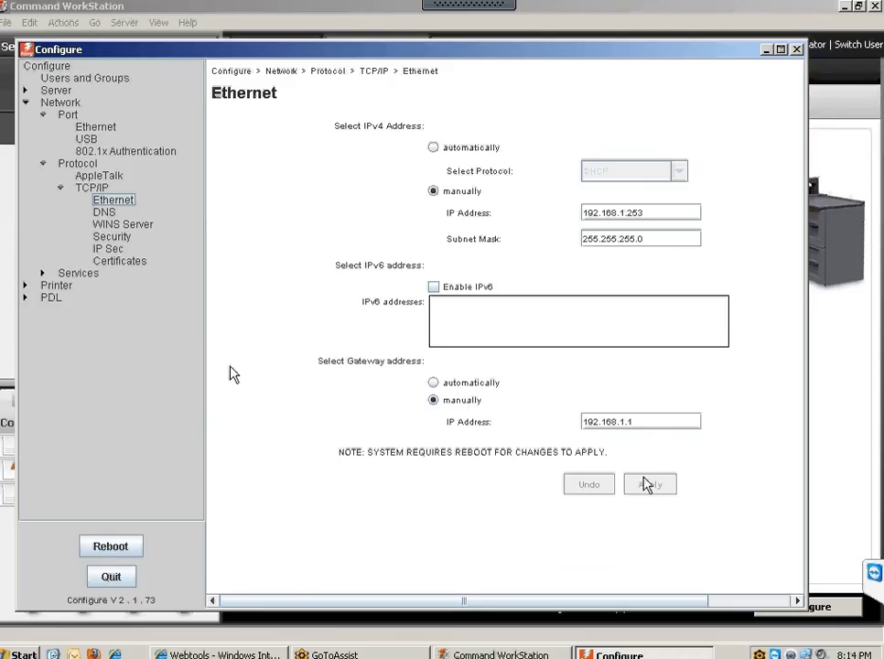
click(105, 215)
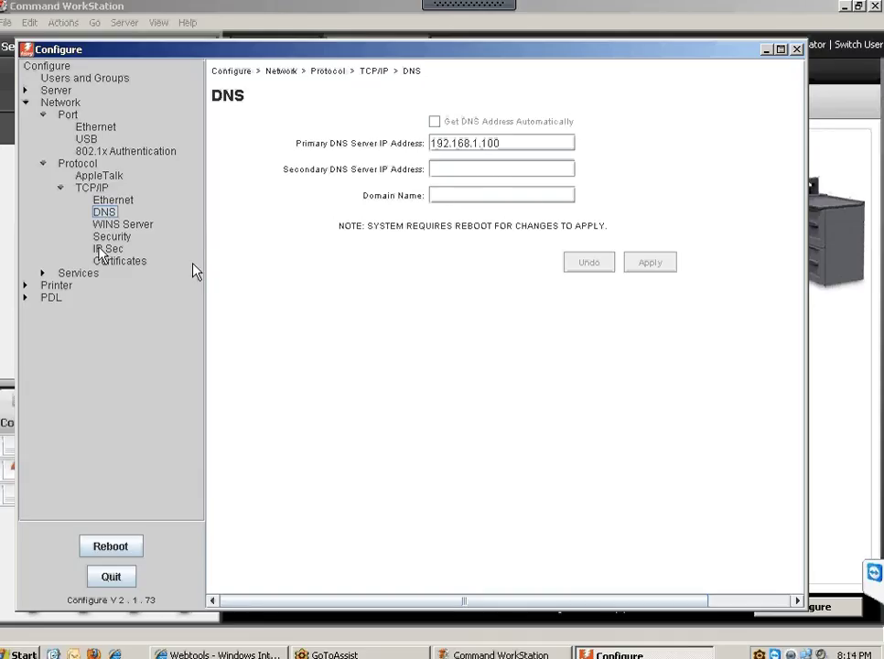
click(138, 224)
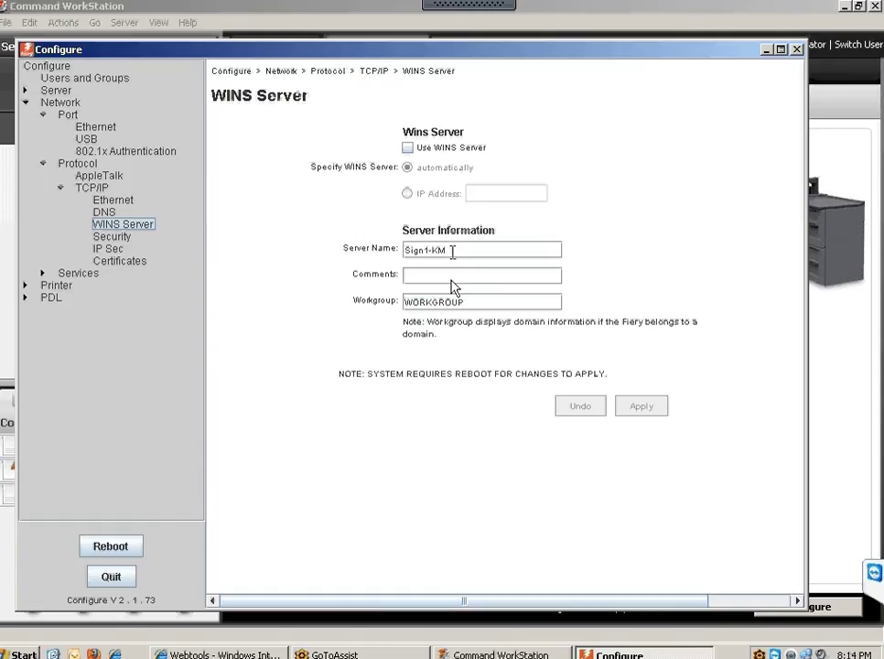
Step: Examine the Scan settings under the network services and the printer's General settings
double_click(66, 274)
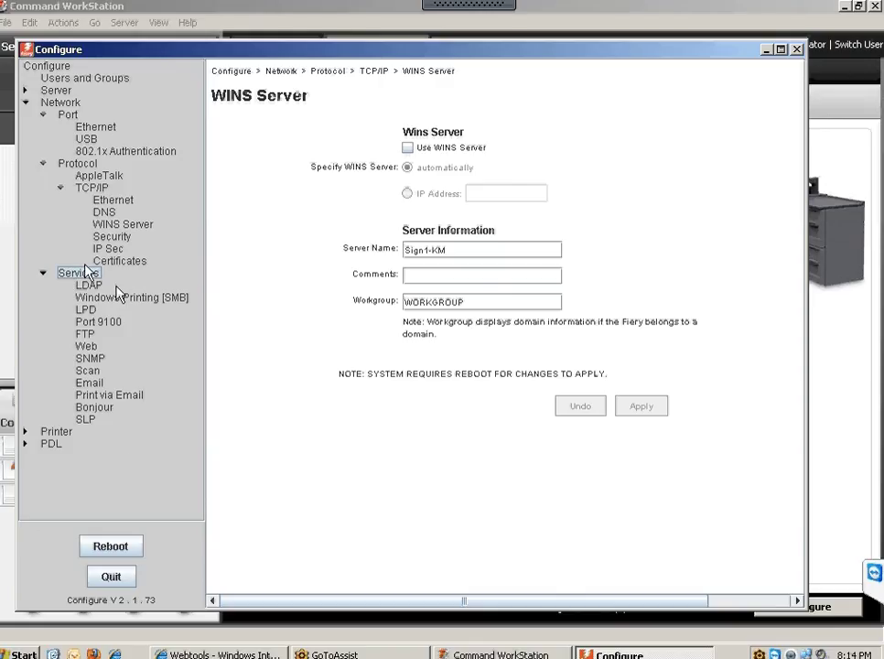
click(88, 372)
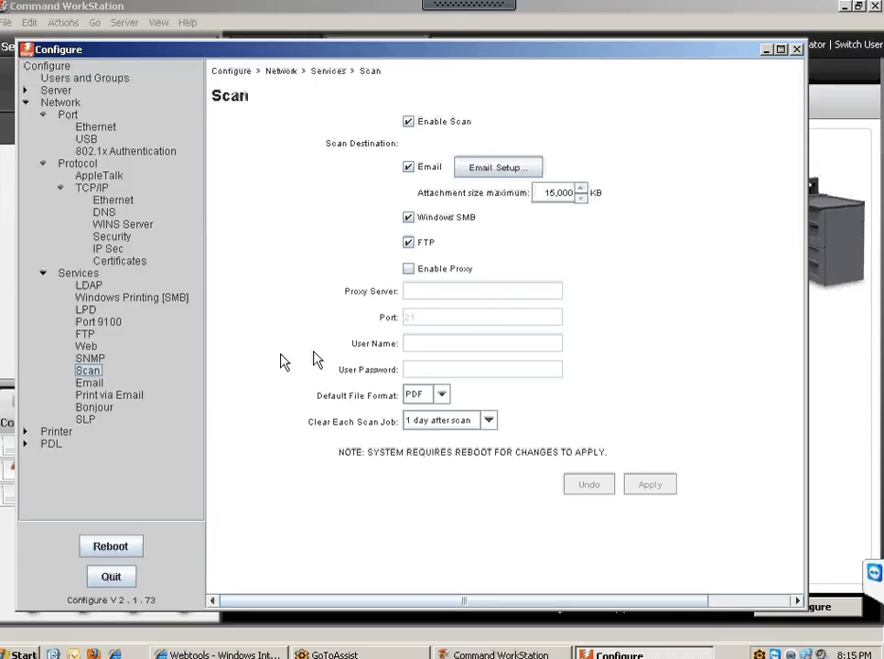
double_click(56, 433)
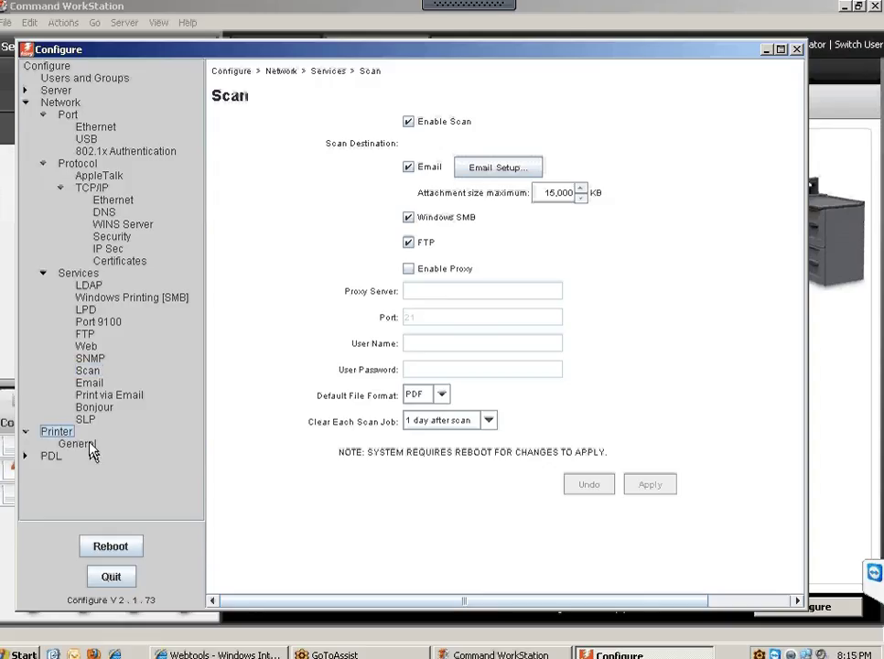
click(88, 445)
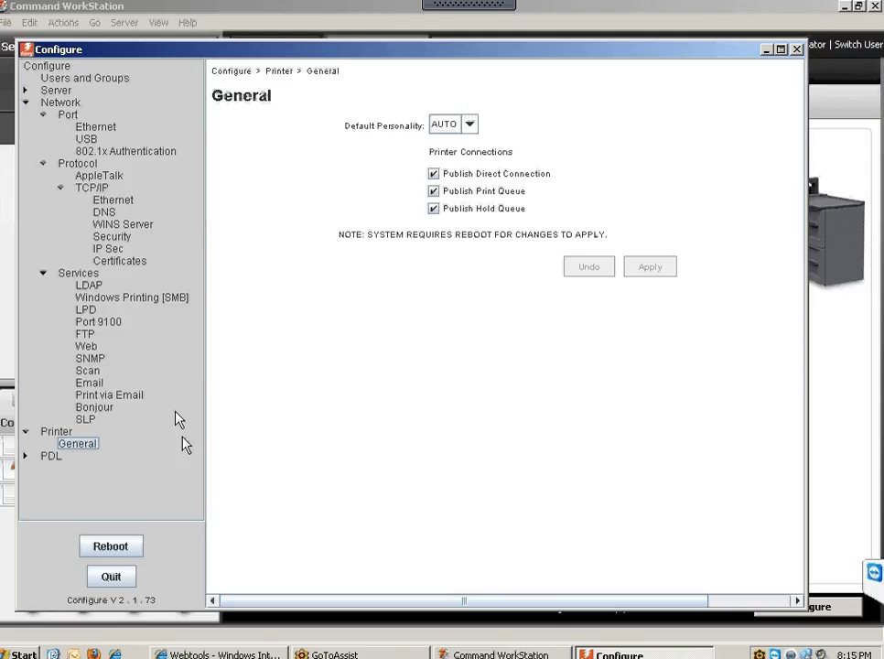
Step: In the PS settings under PDL, select Plain as the paper type and 81-105 g/m2 as the paper weight
click(25, 456)
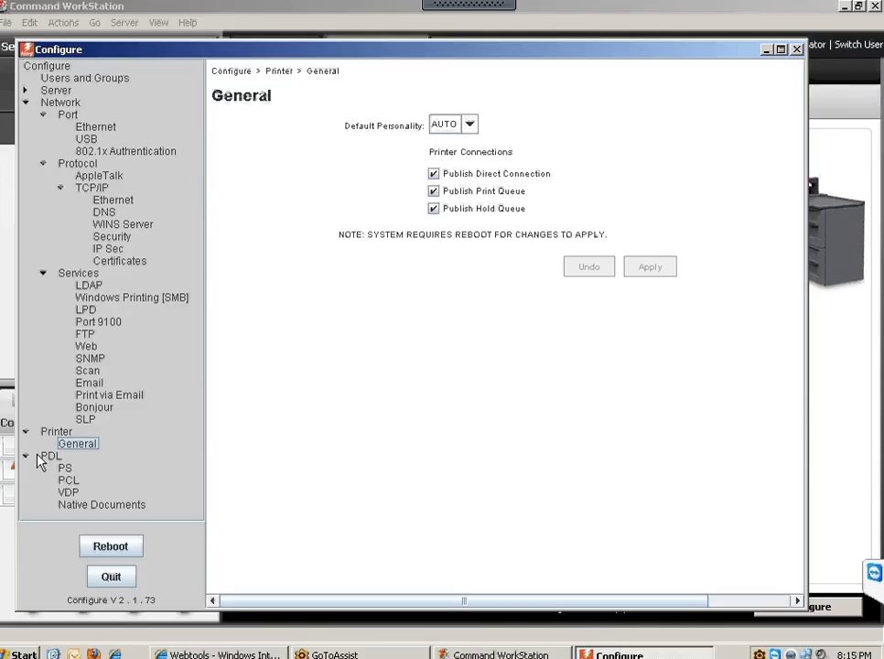
click(66, 469)
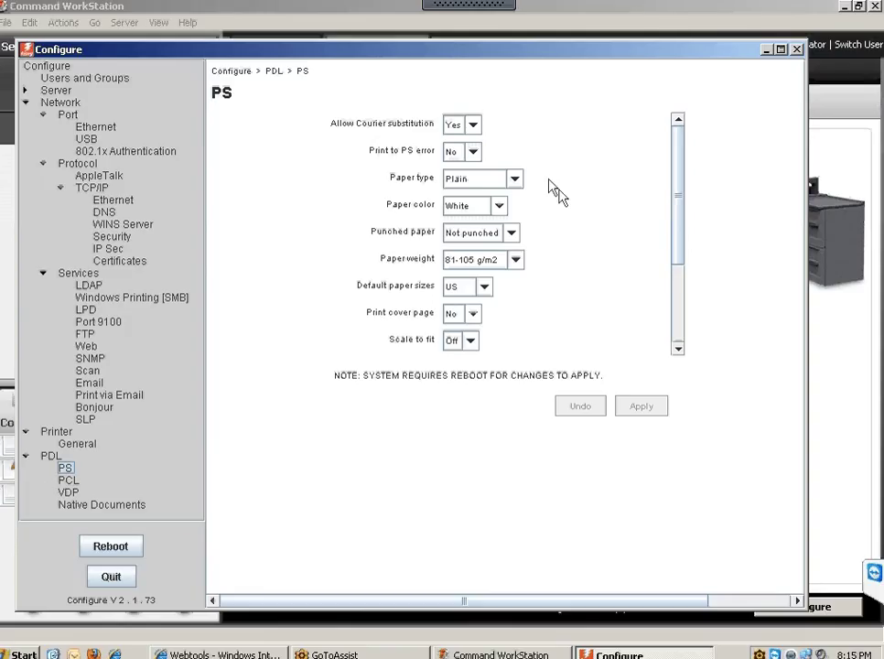
click(516, 180)
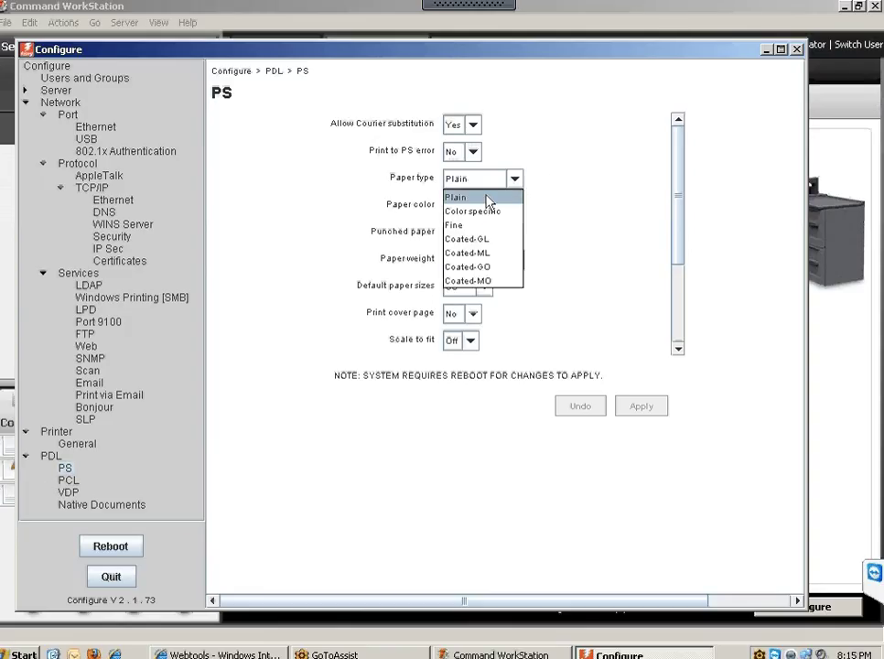
click(491, 198)
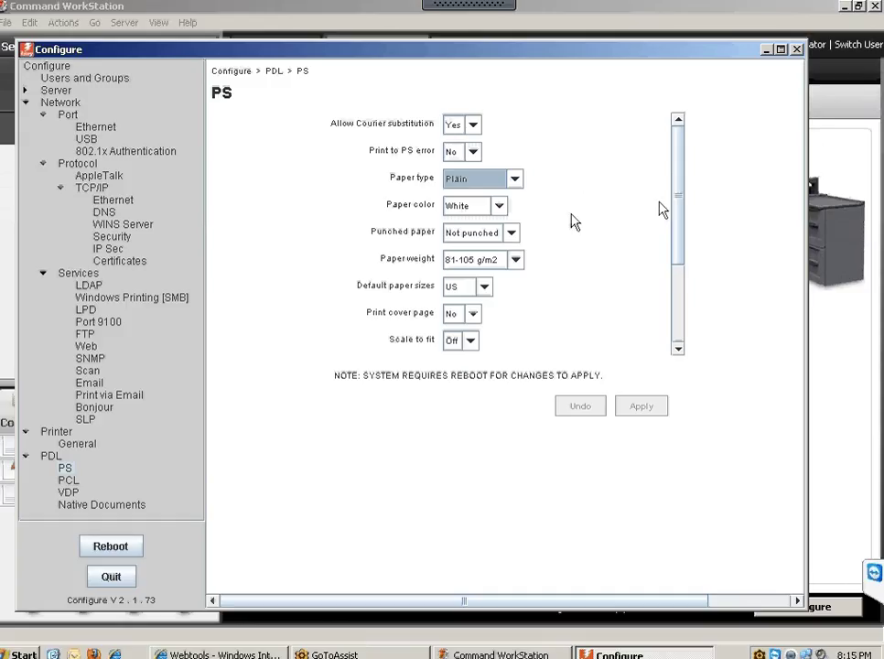
drag(679, 165, 652, 95)
click(516, 261)
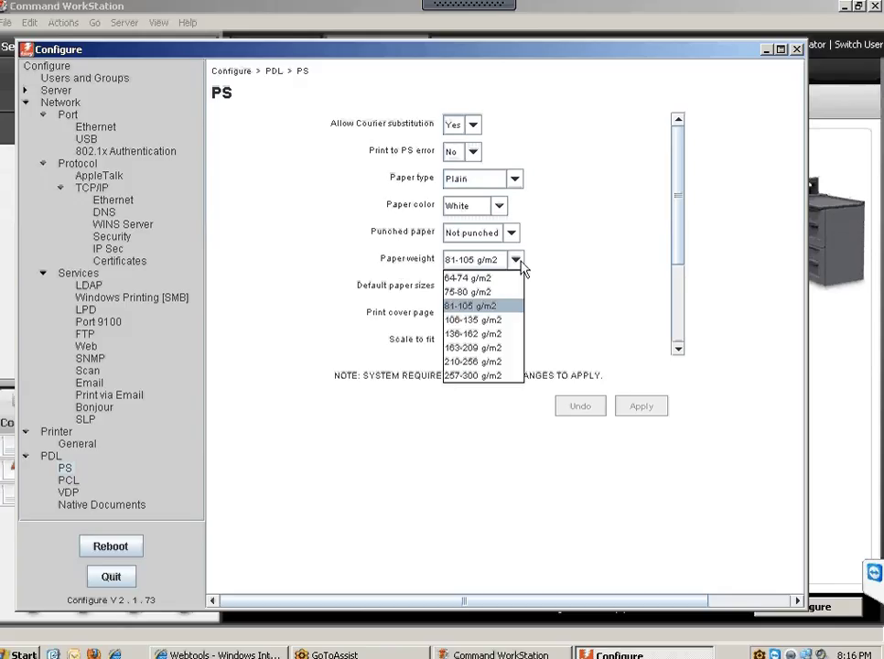
click(502, 307)
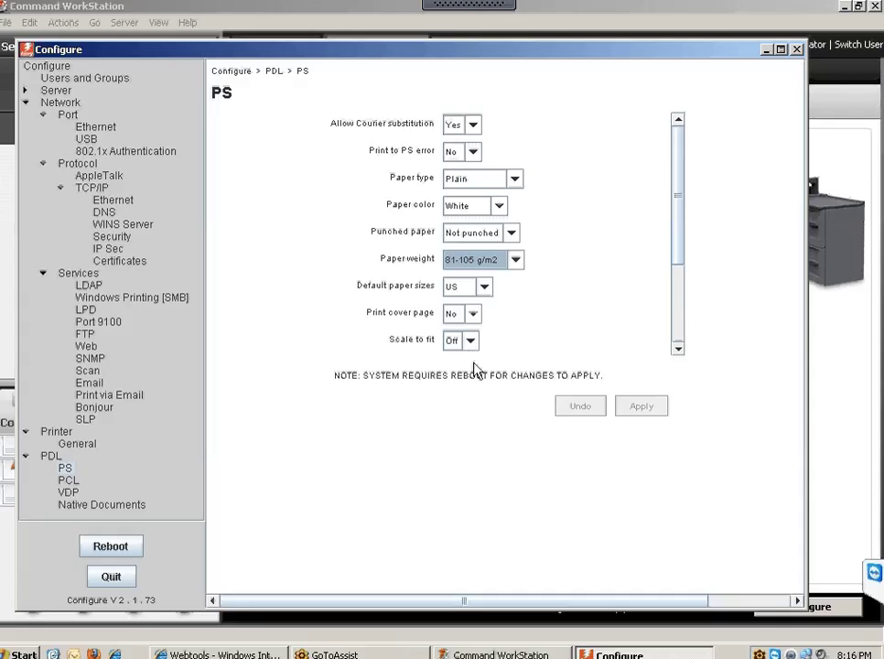
click(677, 348)
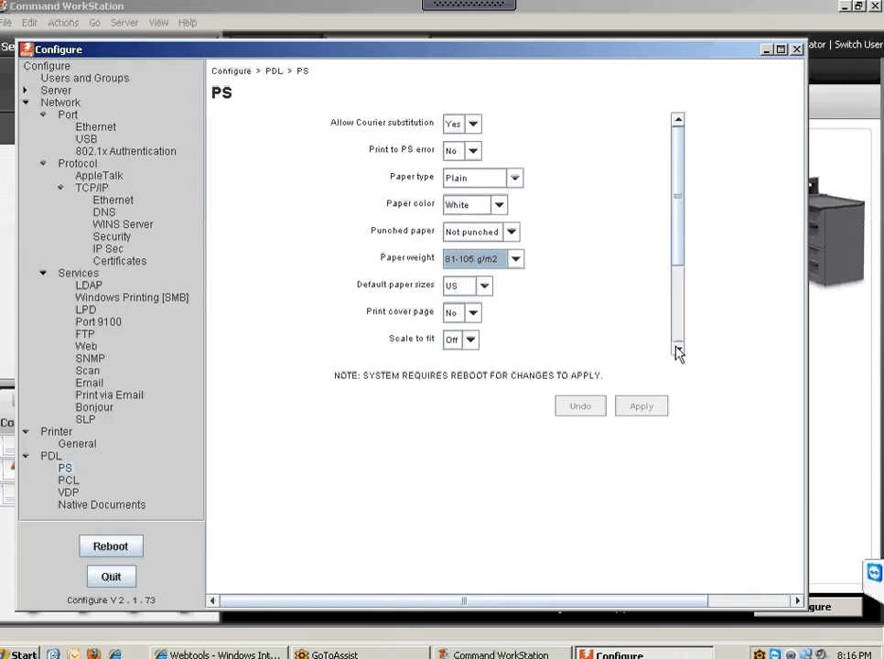
Step: Examine the available choices for Convert paper sizes further down the PS settings
click(677, 348)
click(677, 349)
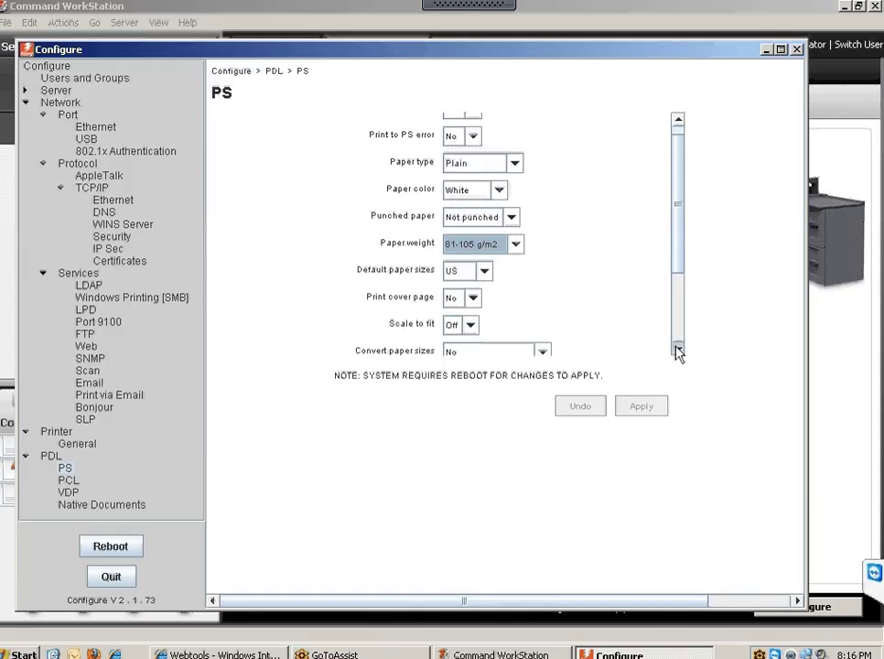
click(677, 349)
click(677, 349)
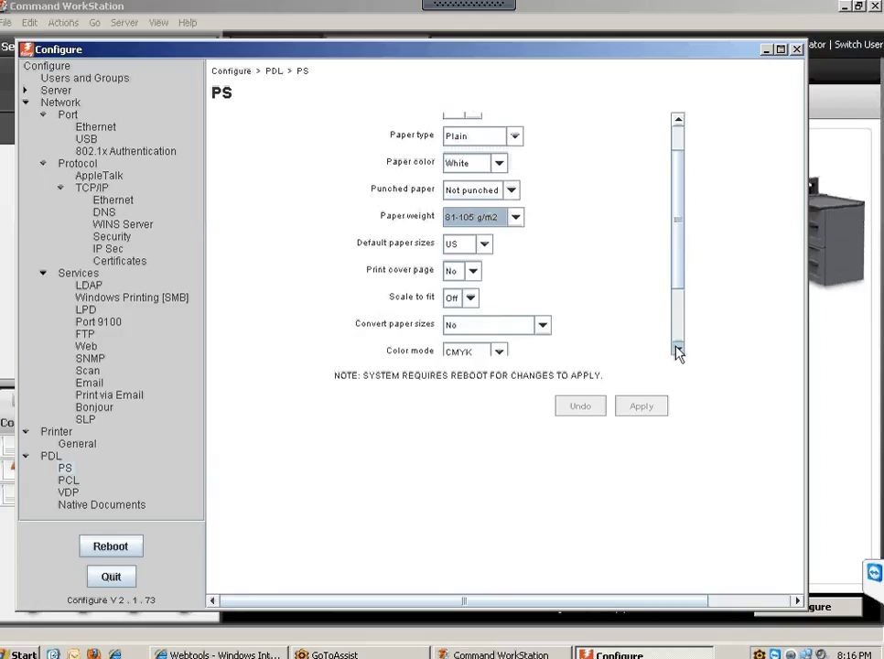
click(677, 348)
click(677, 348)
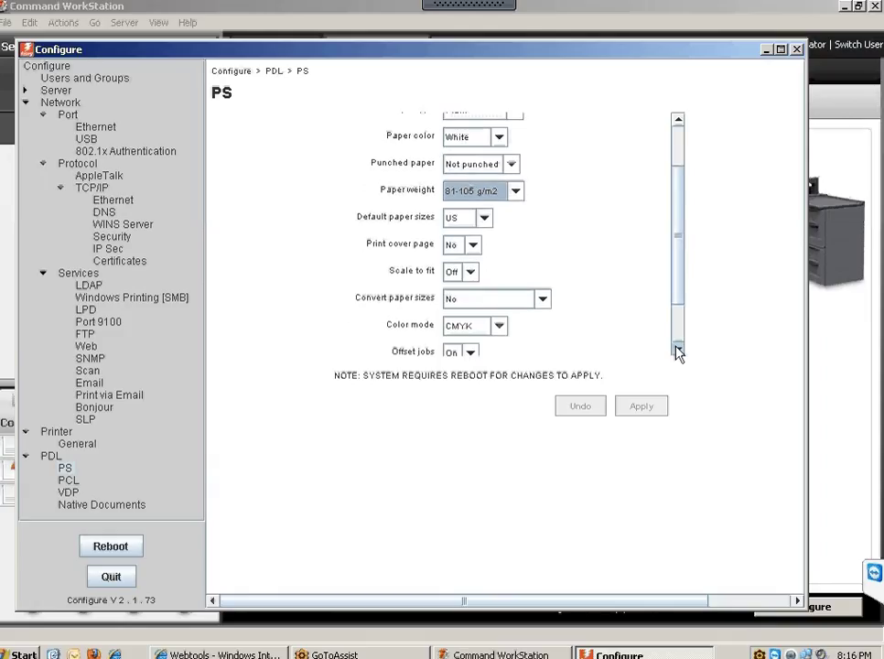
click(677, 348)
click(543, 287)
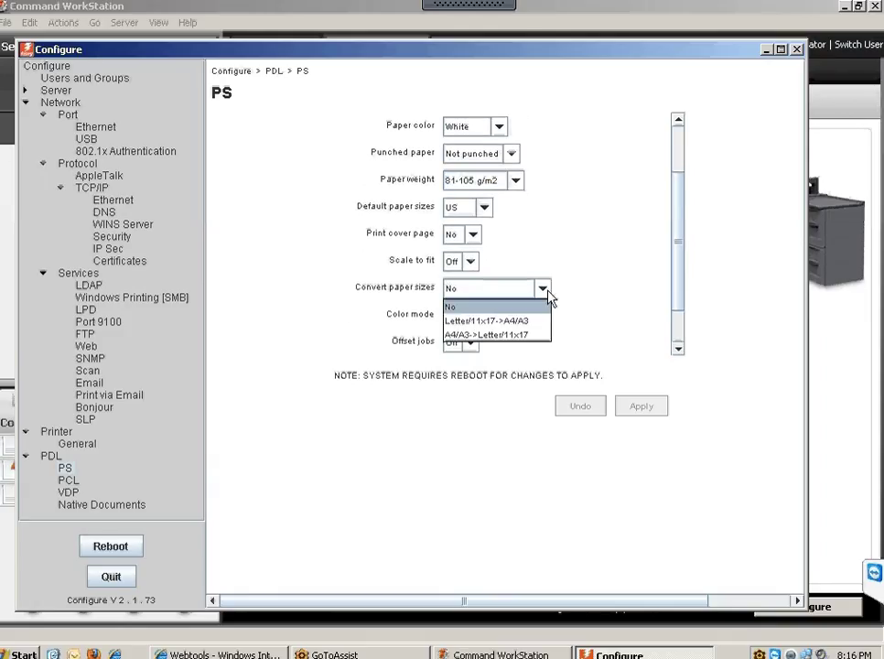
click(545, 291)
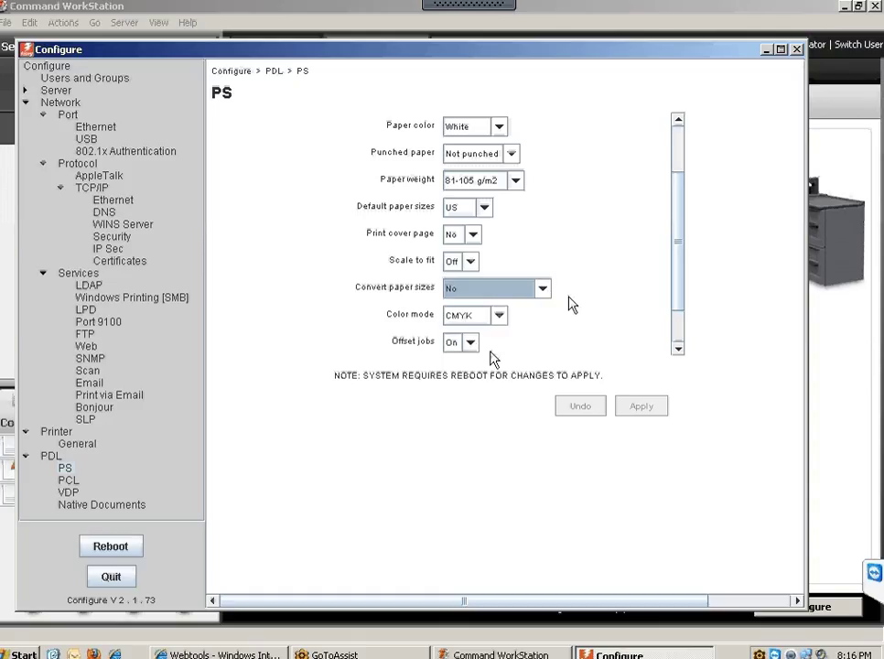
Step: Choose On for Offset jobs in the PS settings and close the Configure window
click(679, 352)
click(679, 352)
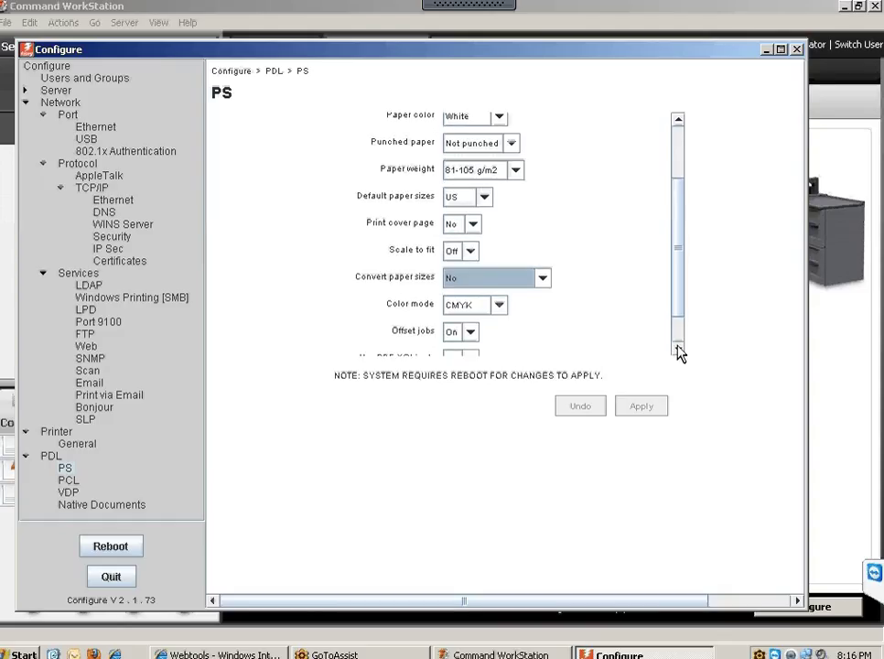
click(679, 352)
click(679, 352)
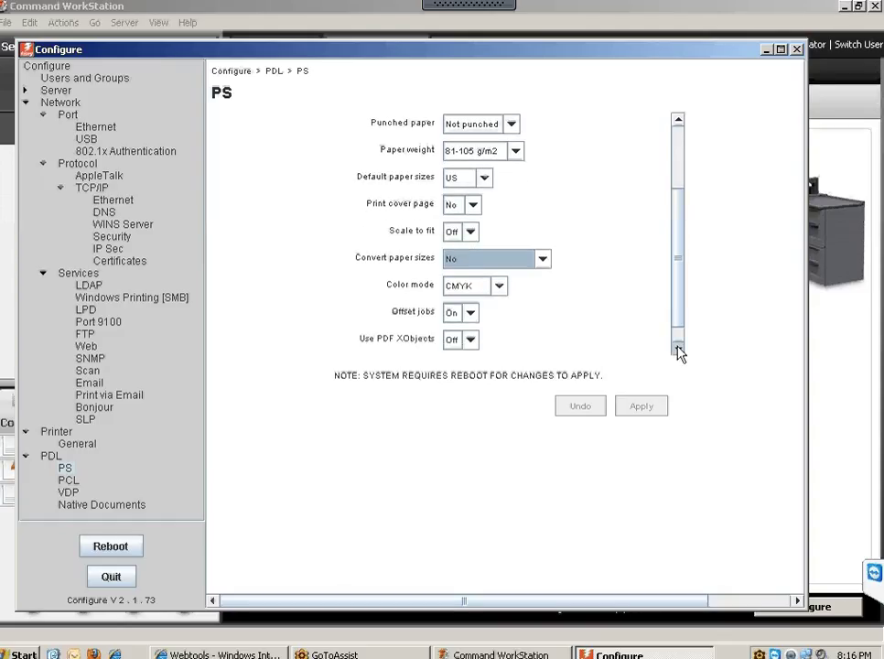
click(679, 352)
click(679, 352)
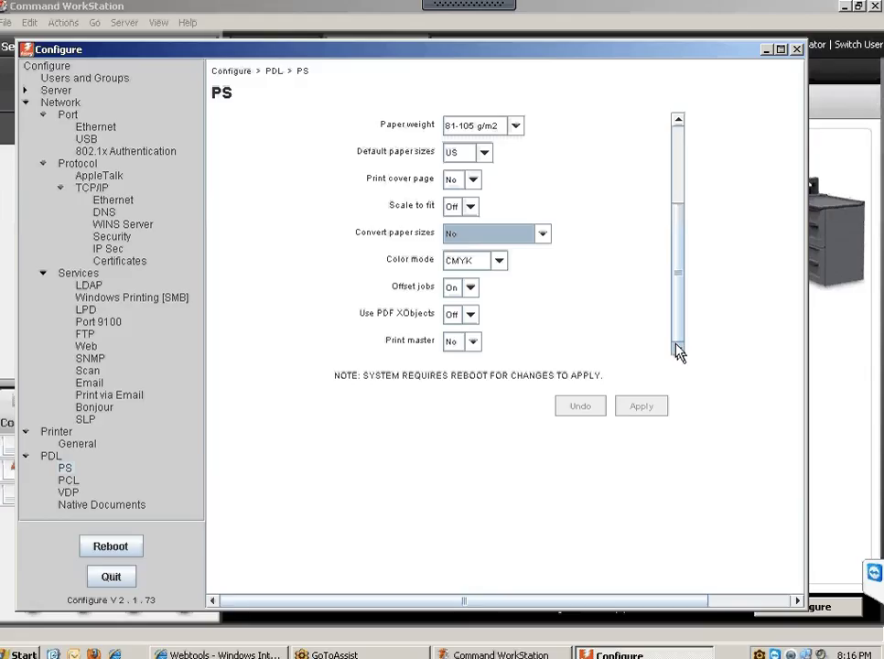
click(470, 288)
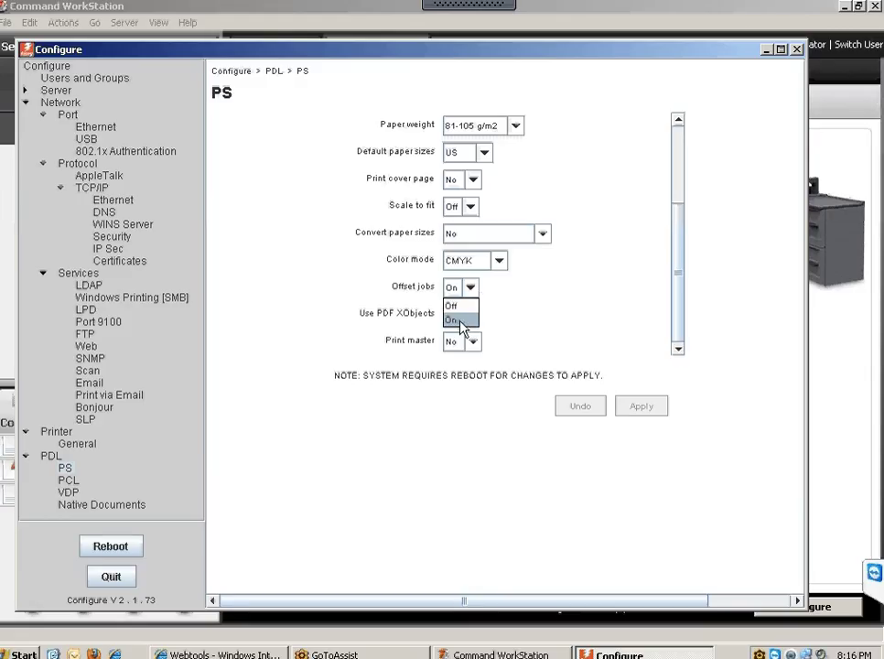
click(461, 322)
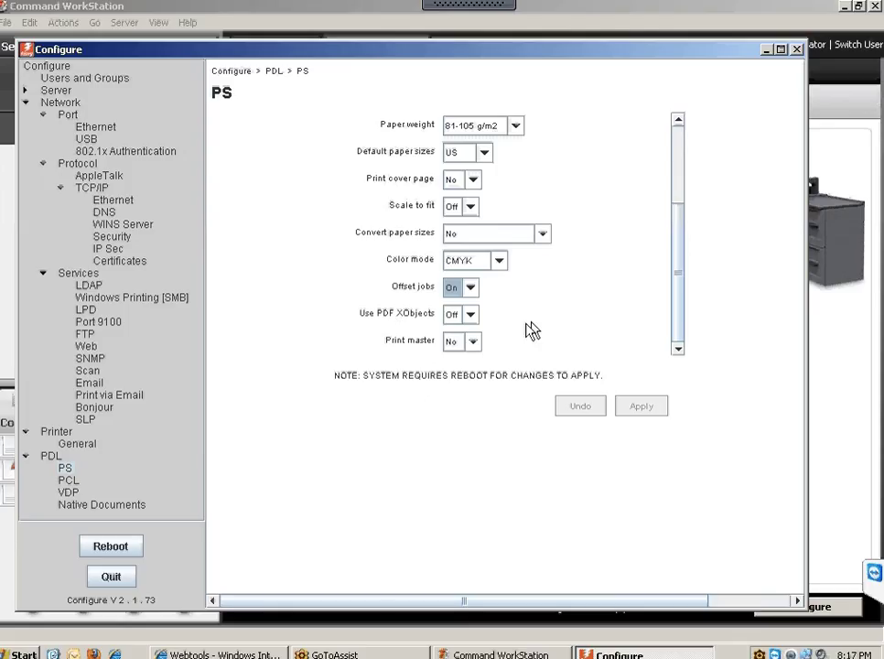
click(796, 50)
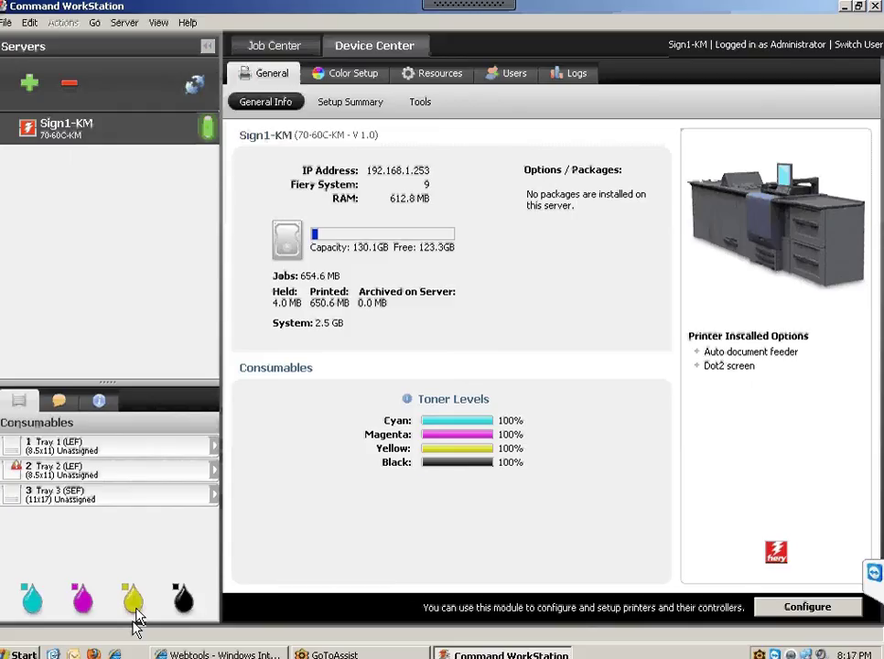
Step: Open Remote Desktop Connection and connect to the Fiery server at 192.168.1.253
click(134, 615)
key(super)
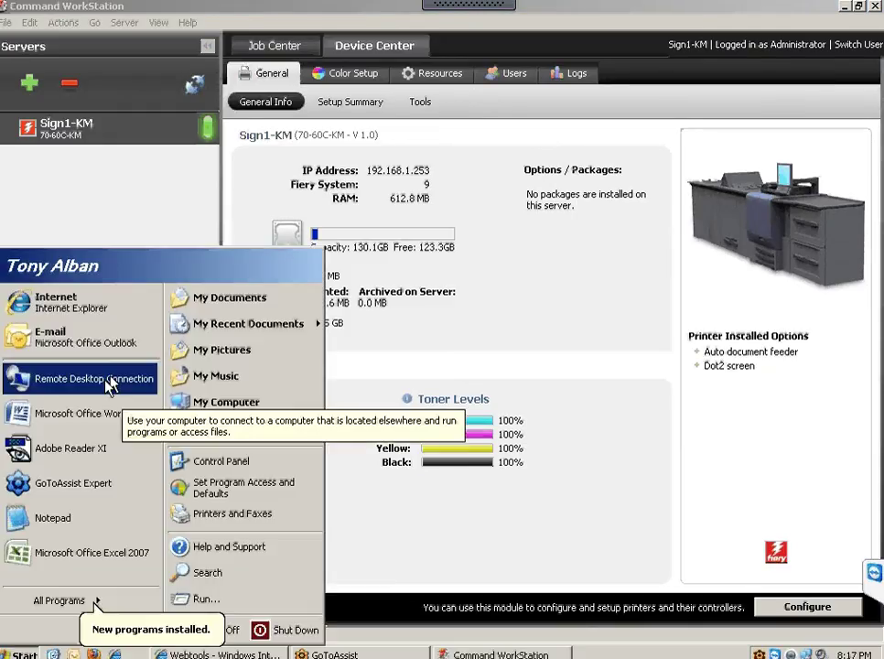
click(109, 384)
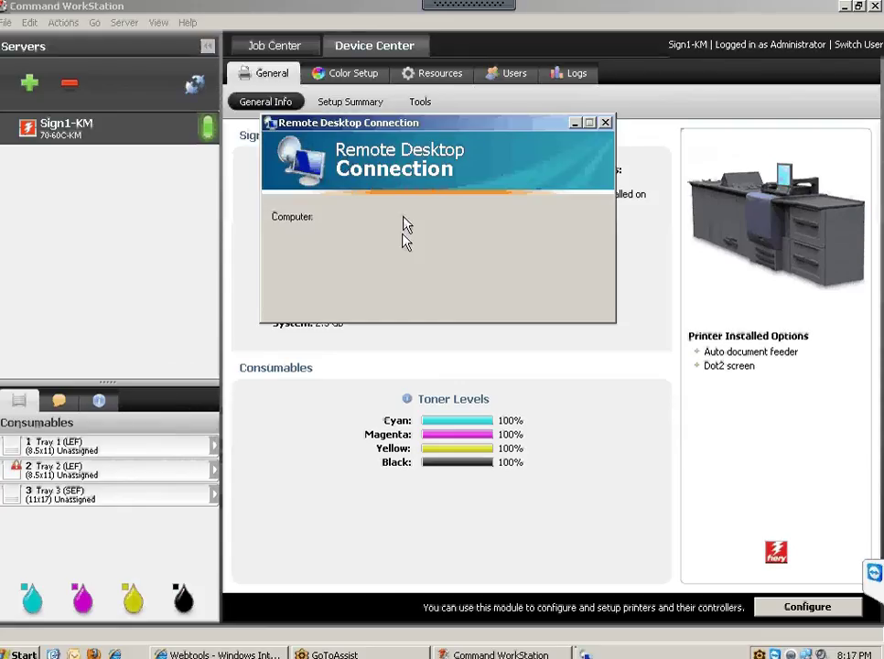
drag(416, 128, 383, 264)
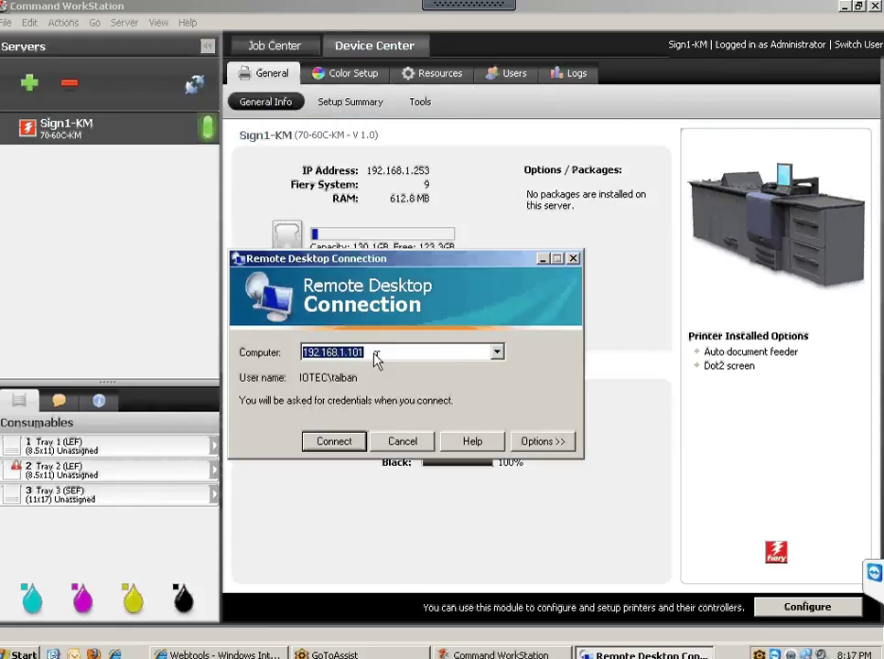
click(431, 355)
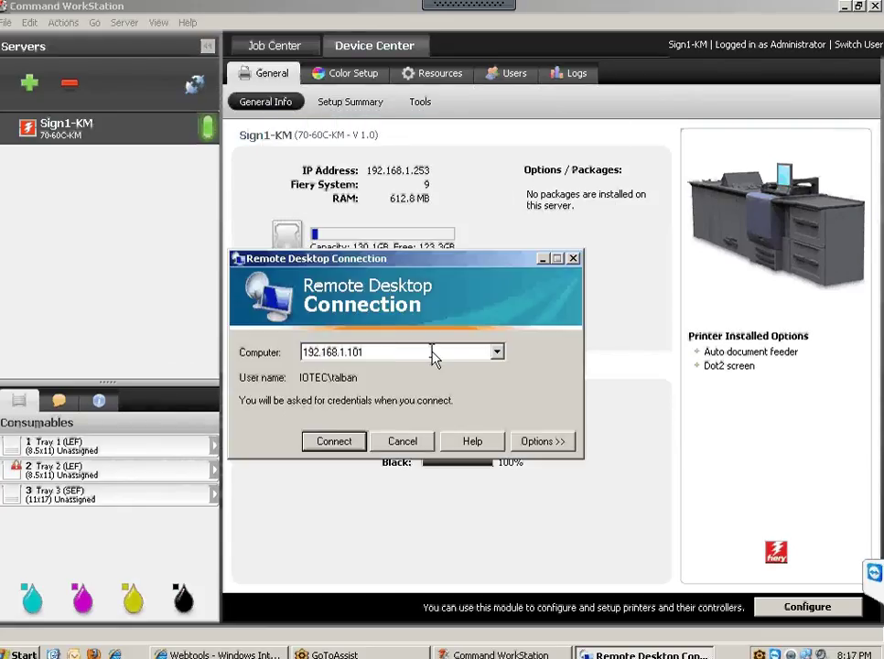
key(BackSpace)
key(BackSpace)
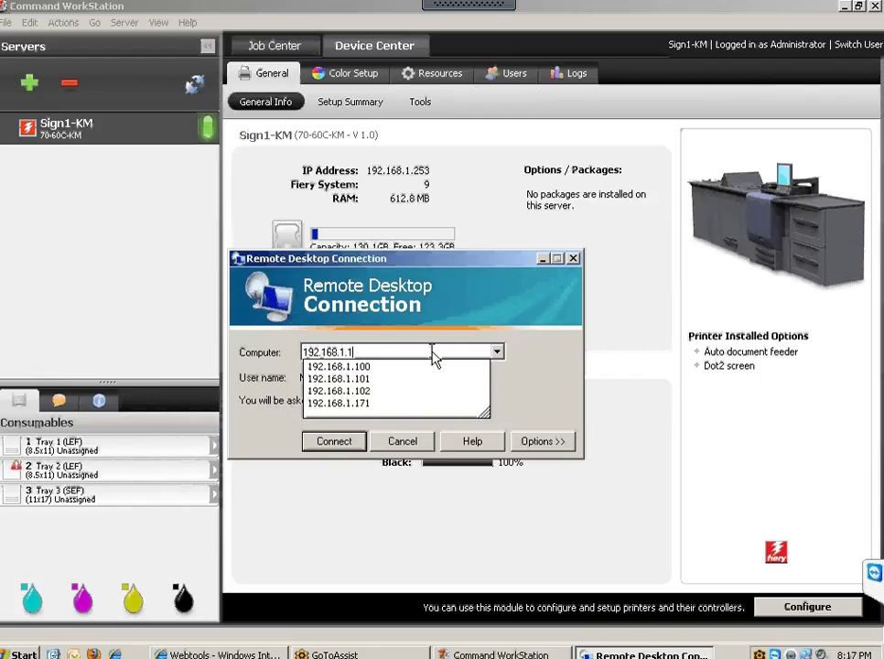
key(BackSpace)
text(2)
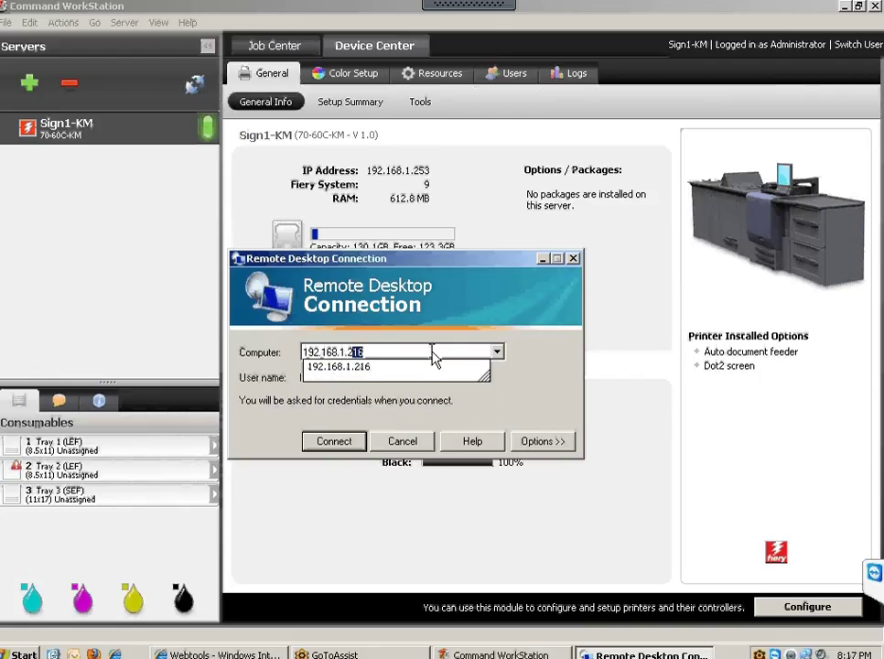
text(53)
key(Return)
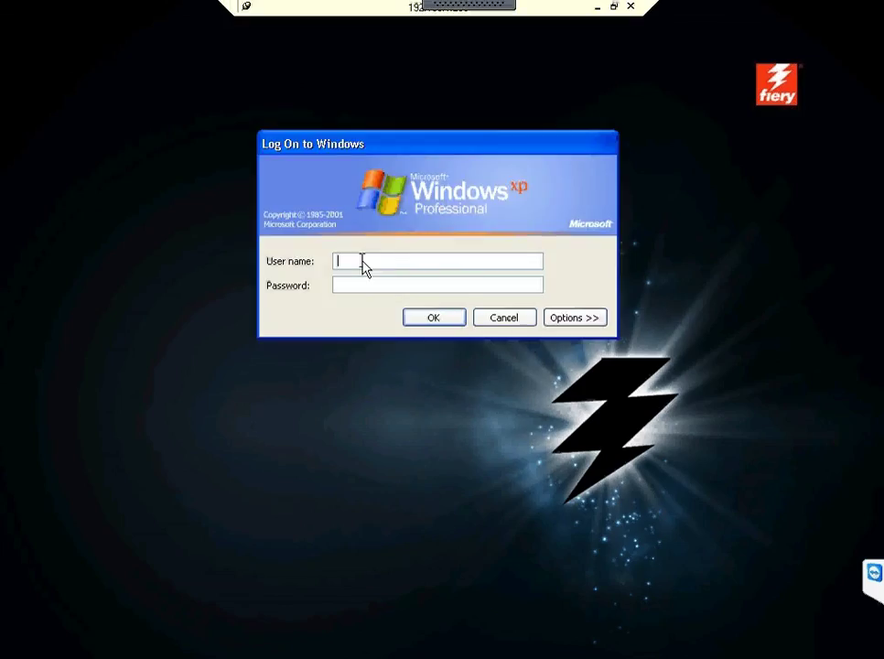
Step: Log on to the remote Windows session as Administrator with the account password
text(Administrator)
key(Tab)
text(•)
text(••••••)
key(Return)
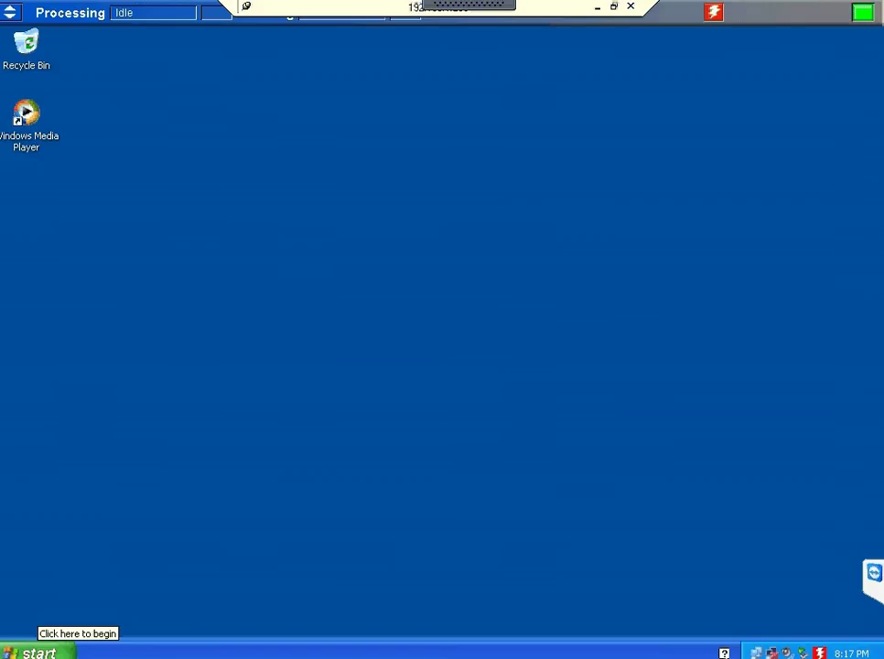
Step: Examine the Automatic Updates settings in the Fiery server's System Properties, then close the dialog
click(37, 652)
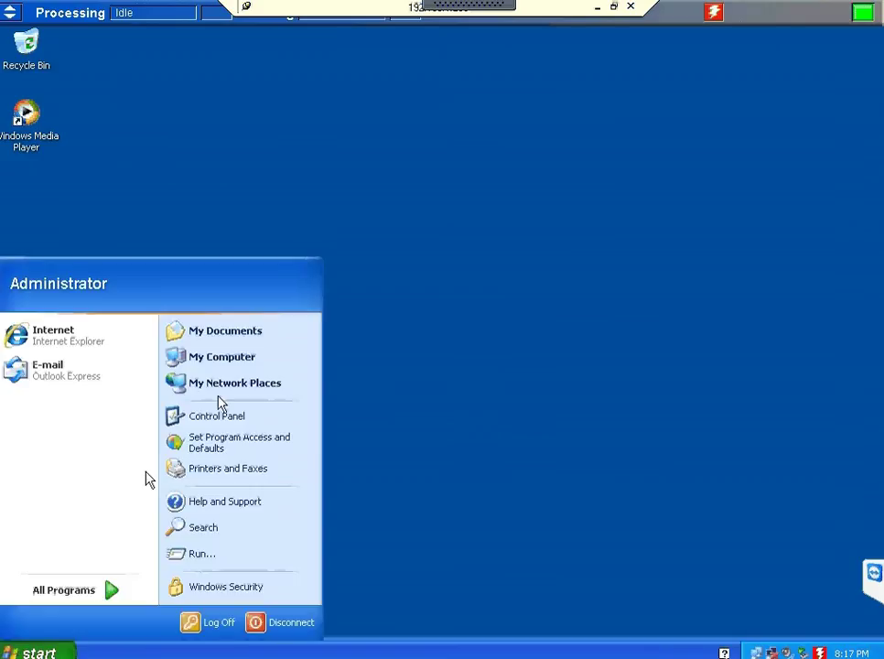
right_click(253, 364)
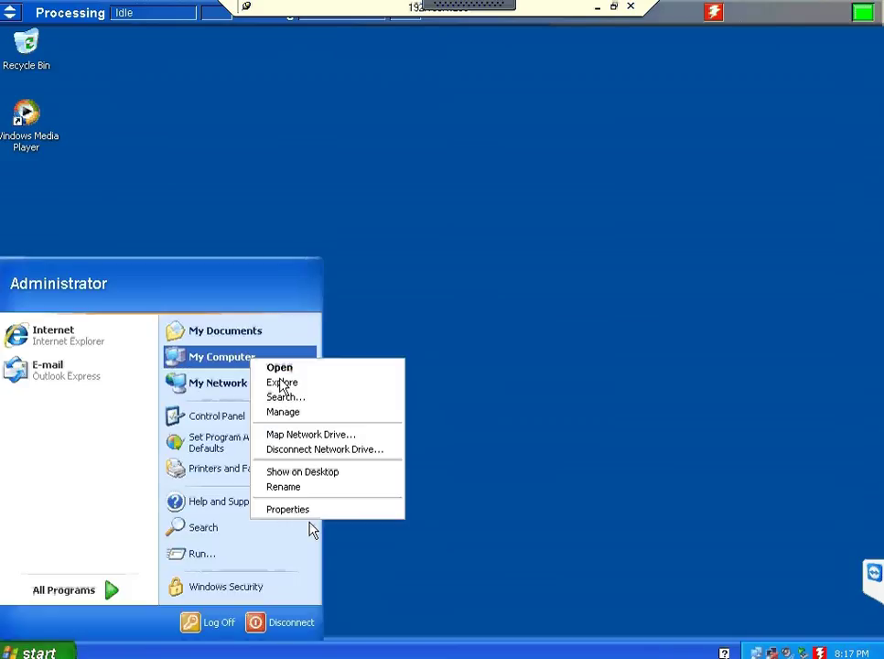
click(300, 509)
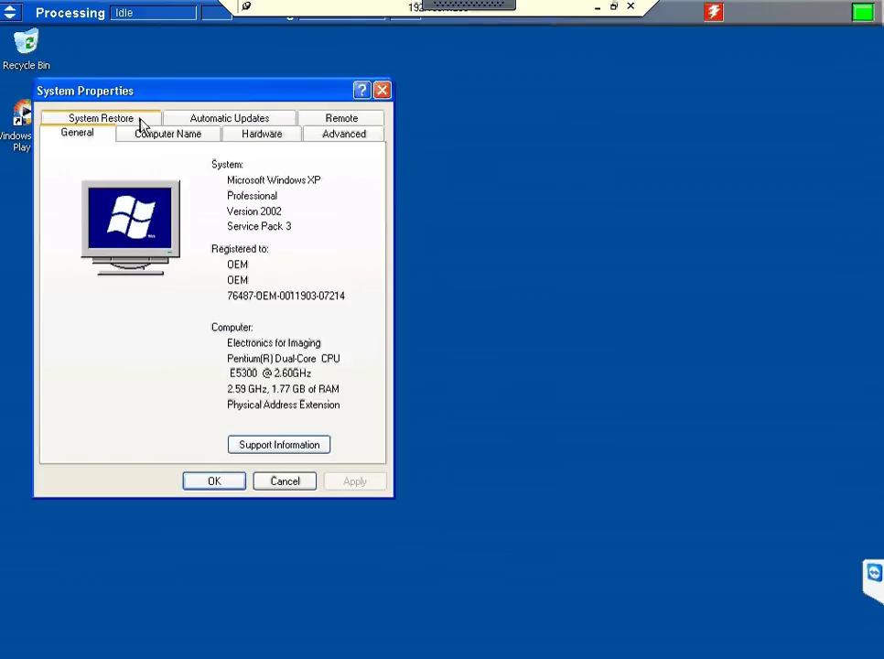
click(271, 118)
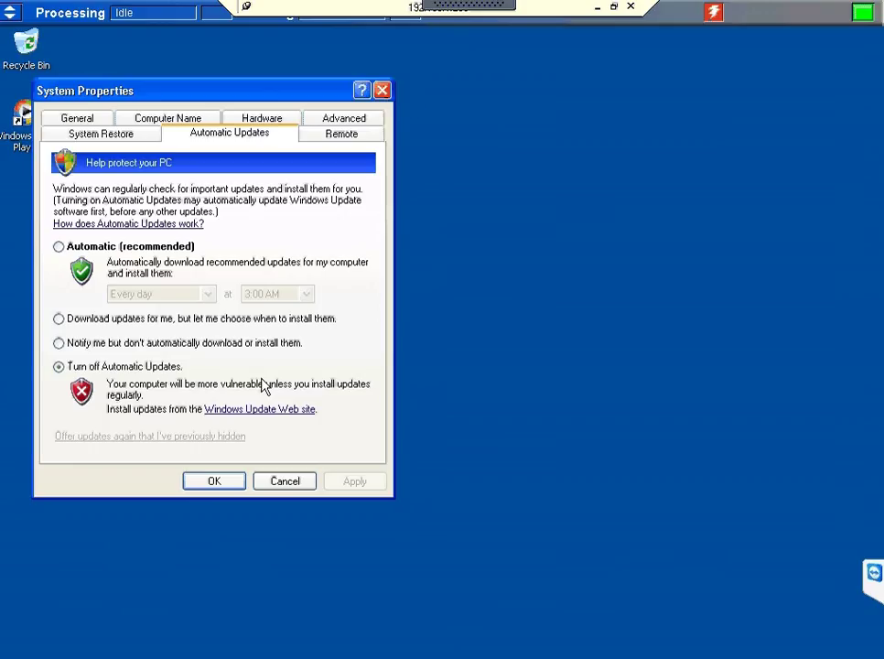
click(384, 91)
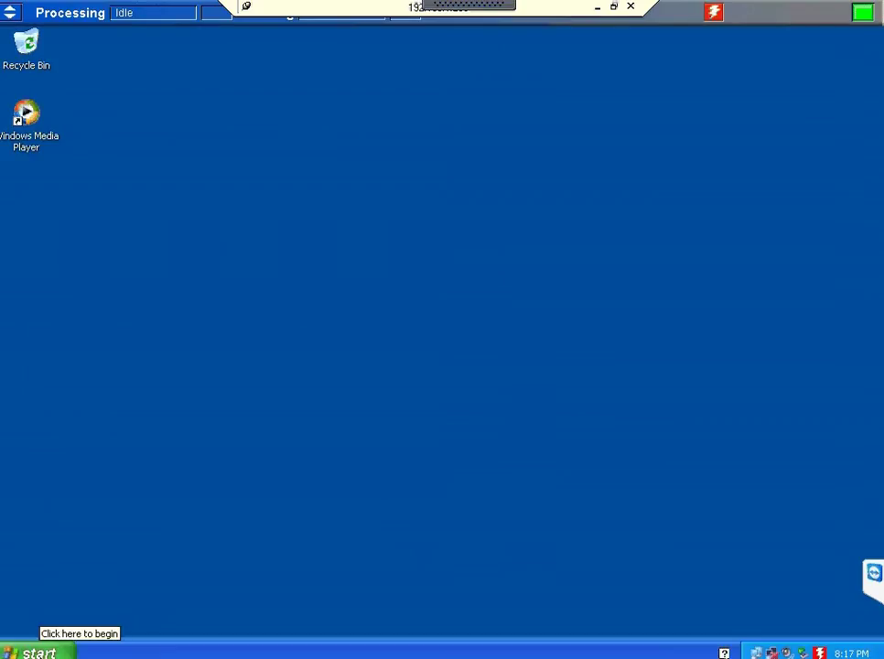
Step: Open the Fiery System Updates preferences on the remote server
click(36, 653)
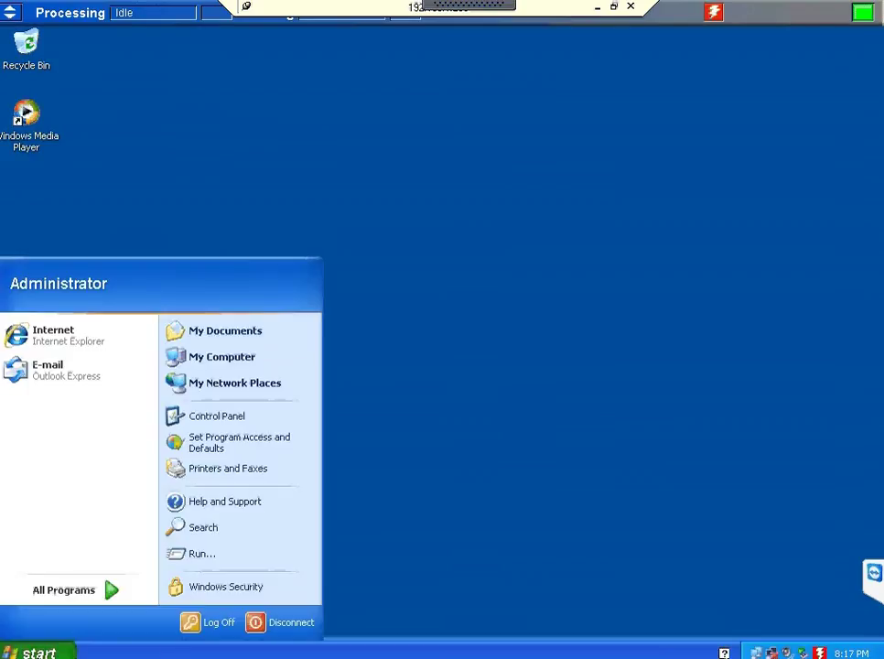
click(64, 591)
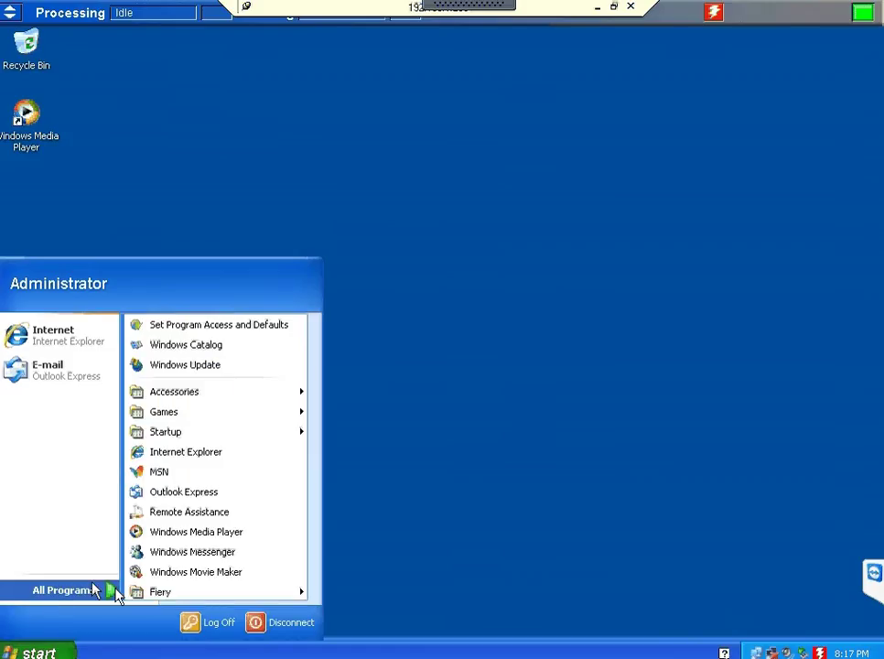
mouse_move(173, 595)
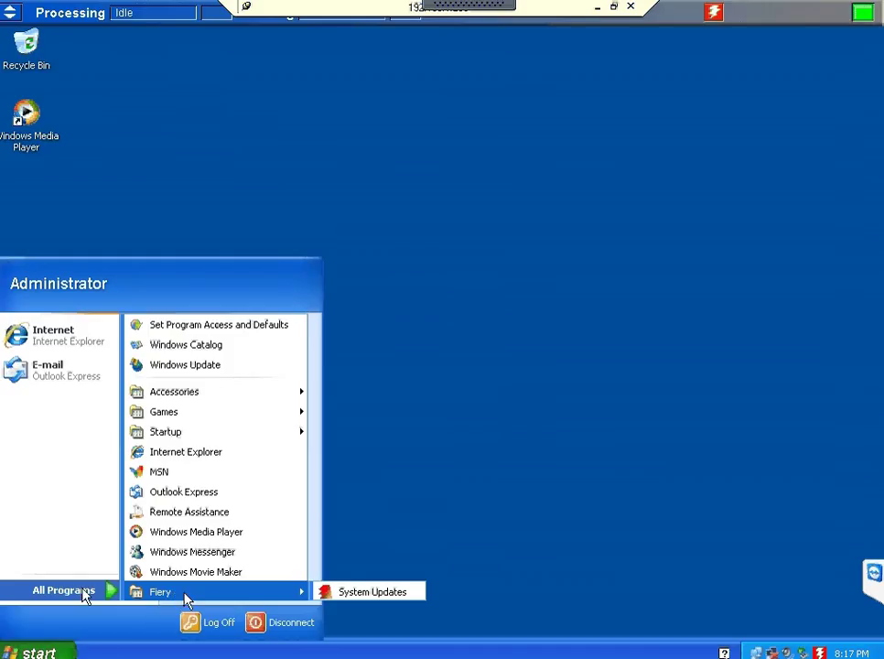
click(377, 592)
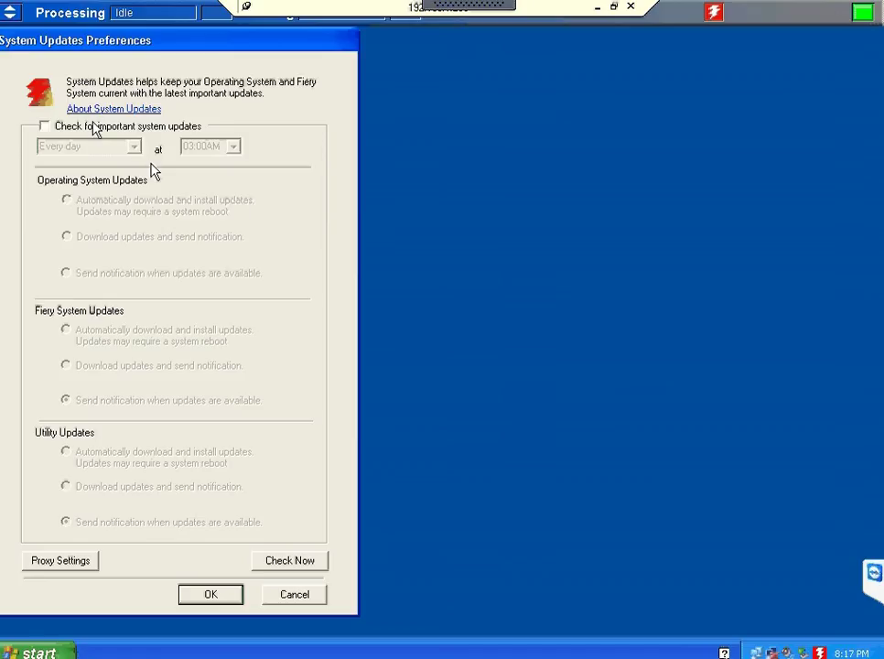
click(36, 651)
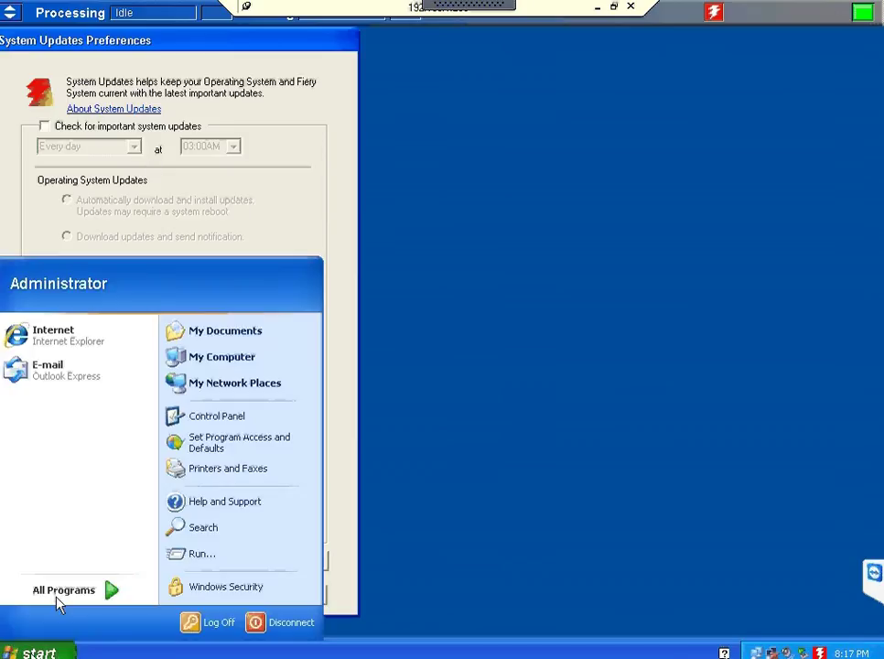
click(127, 593)
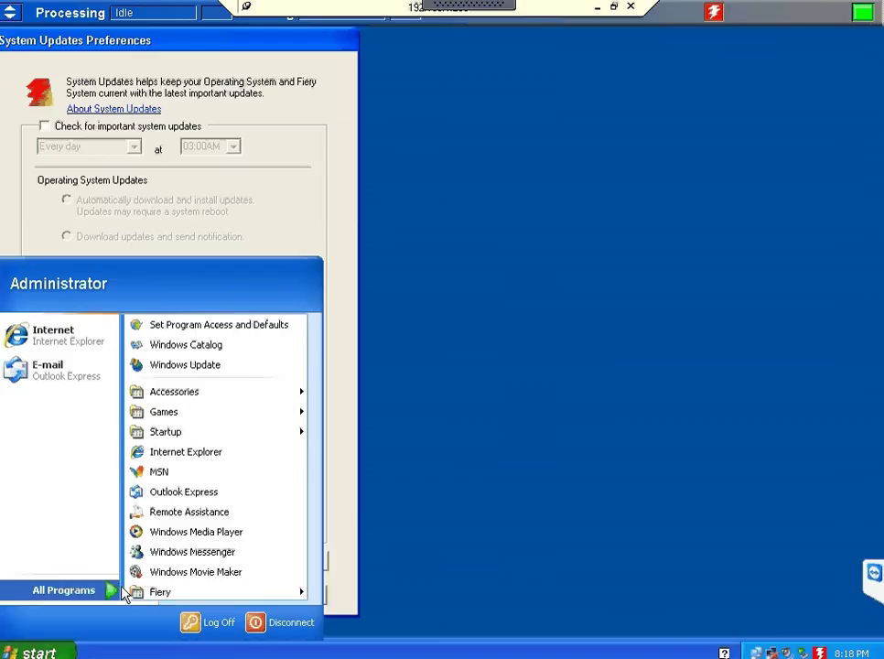
mouse_move(241, 596)
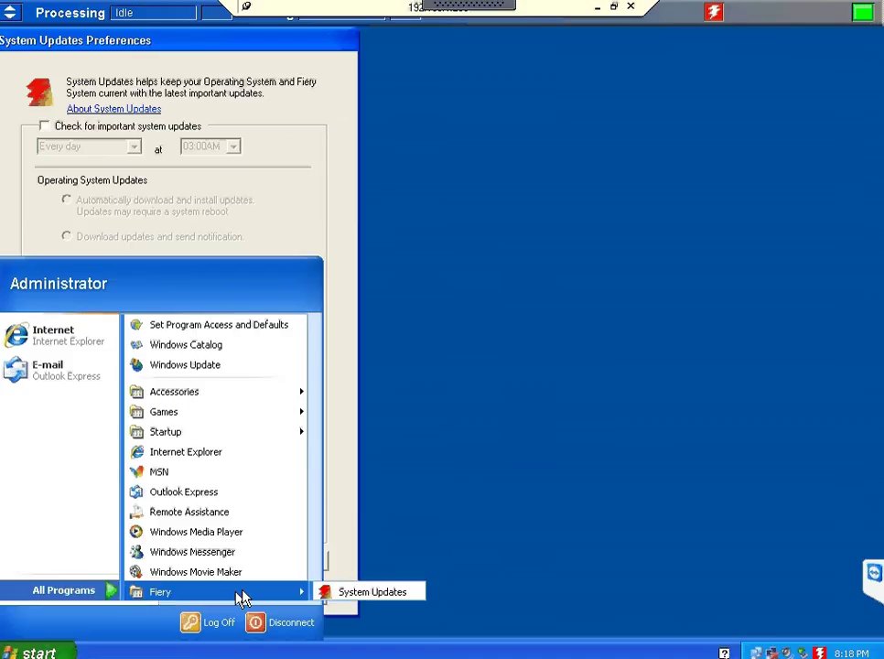
click(457, 378)
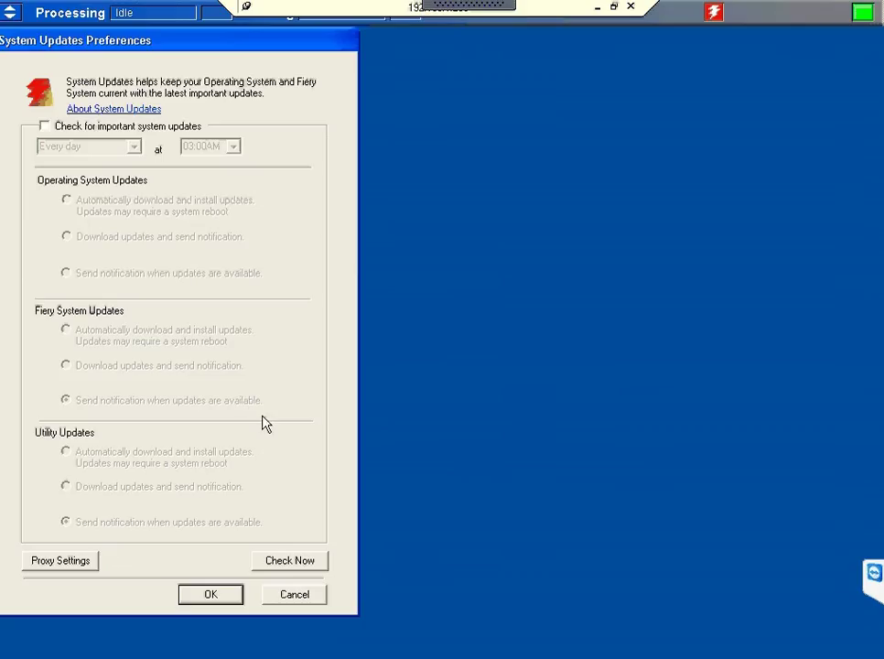
Step: Check for system updates immediately, widen the Title column of the patch list and mark patch 1-1BATYH for installation
click(285, 561)
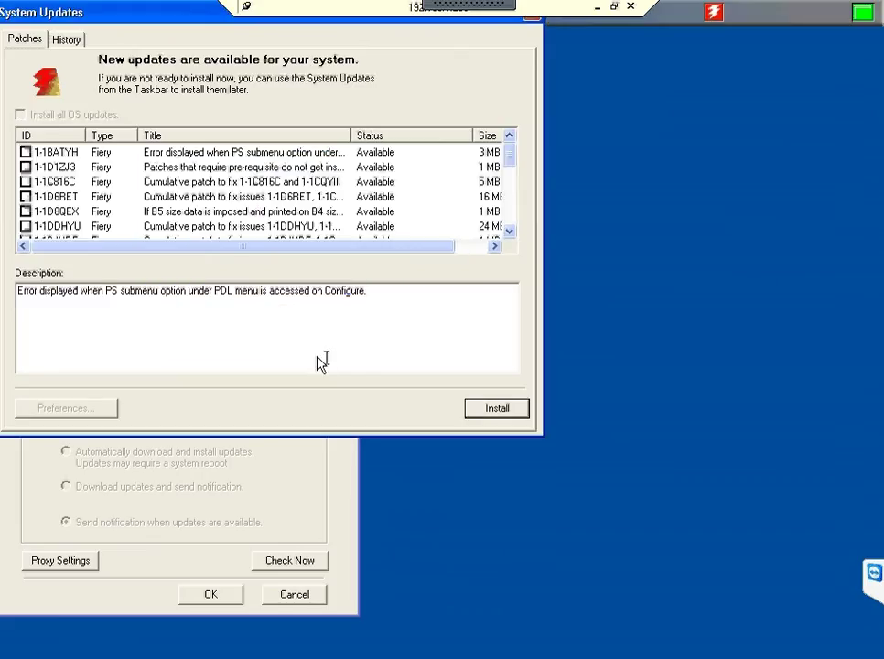
drag(514, 162, 521, 138)
drag(350, 138, 397, 139)
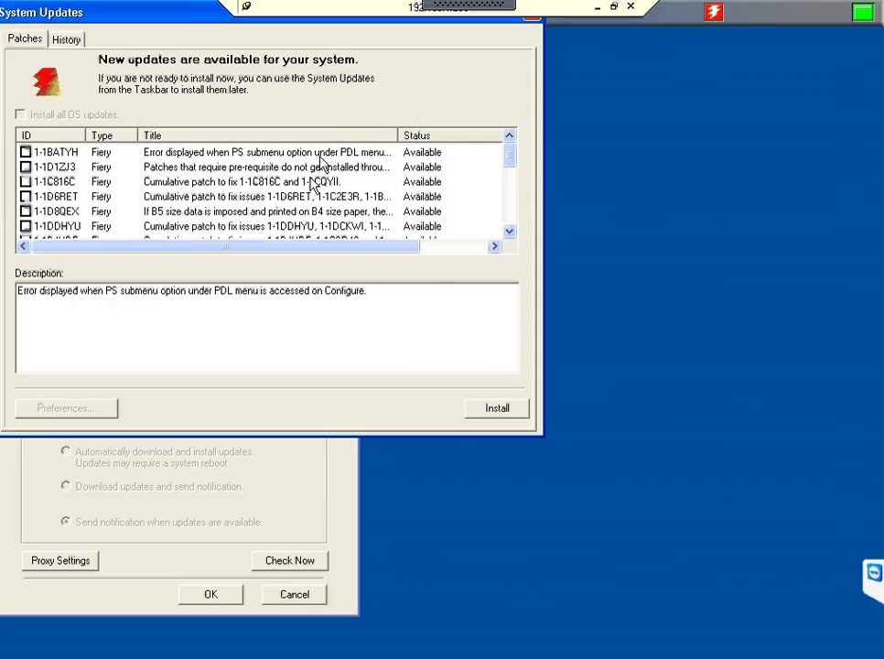
click(26, 153)
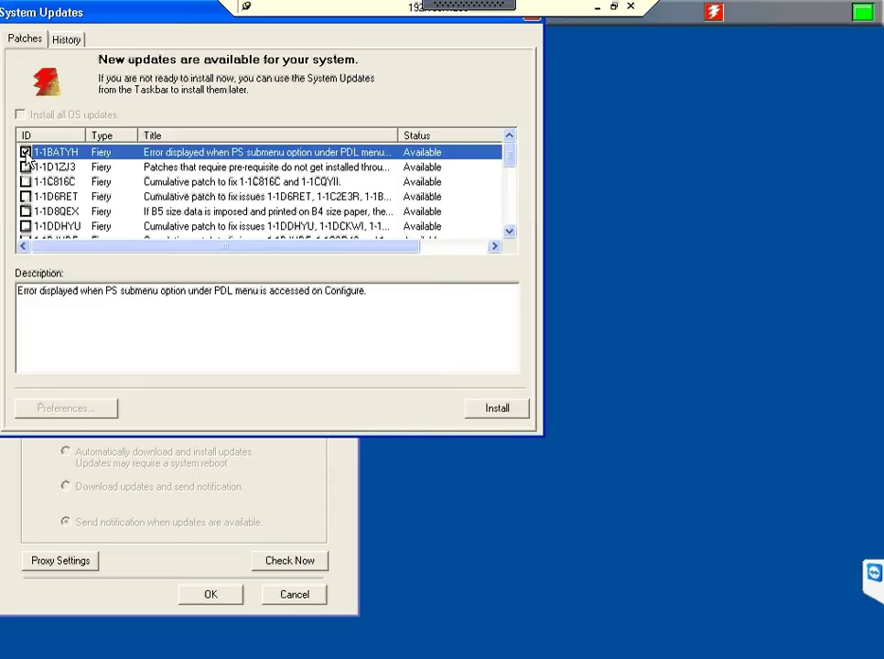
Step: Unmark patch 1-1BATYH, then close the System Updates list and cancel its preferences without installing anything
click(25, 153)
drag(163, 20, 192, 74)
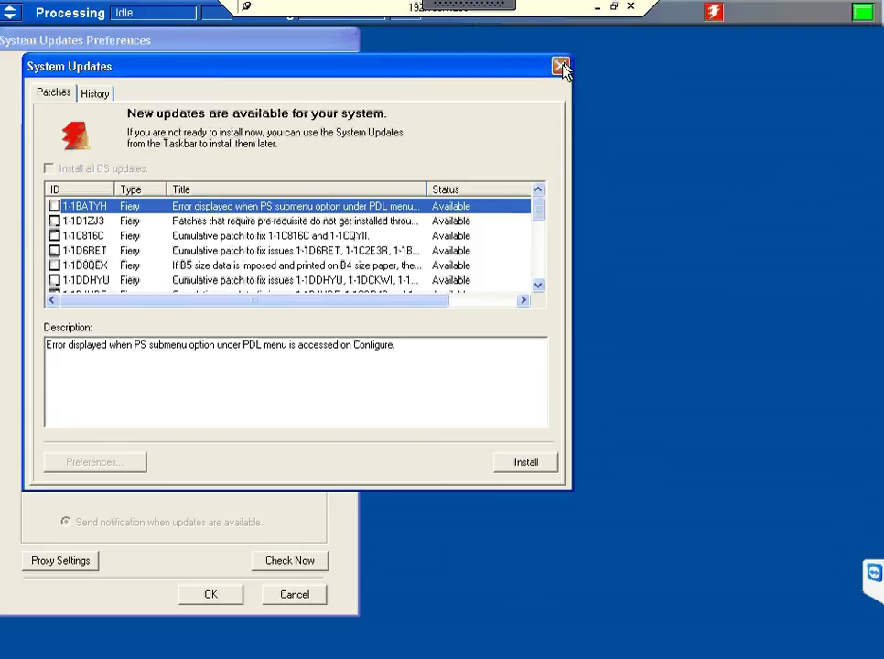
click(560, 67)
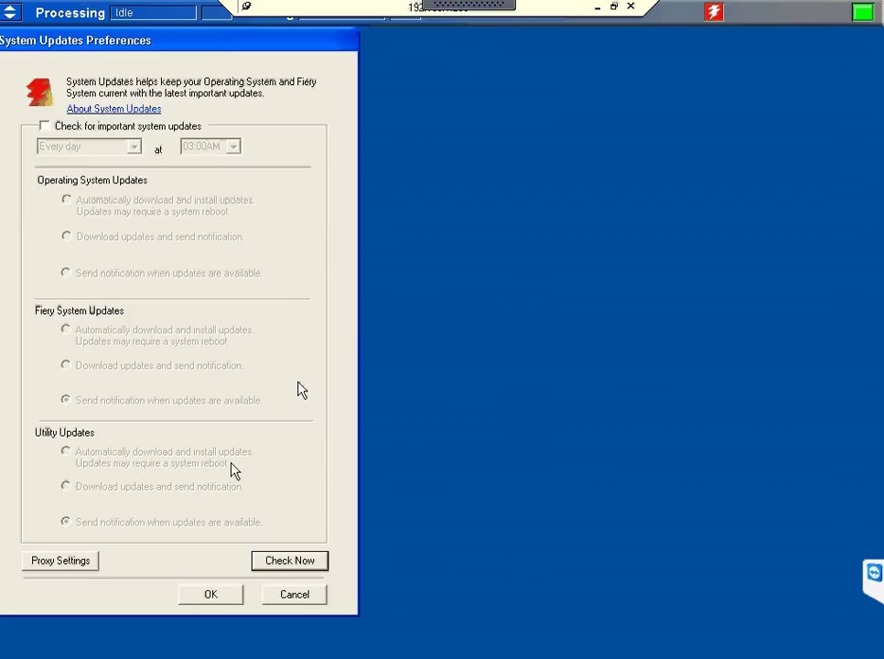
click(282, 595)
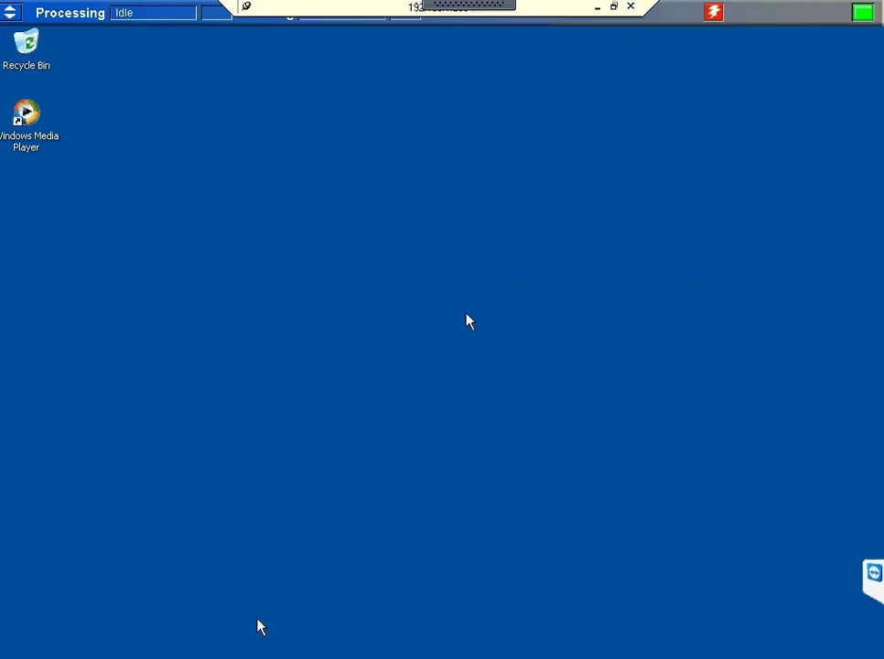
Step: Log off the Administrator's Windows session on the Fiery server and close the Remote Desktop connection
click(37, 652)
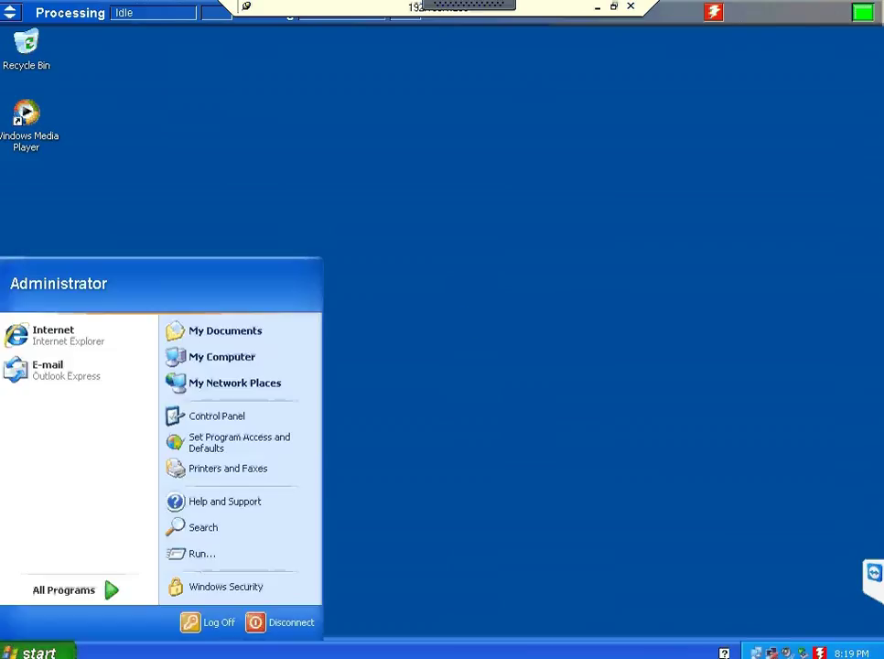
click(219, 630)
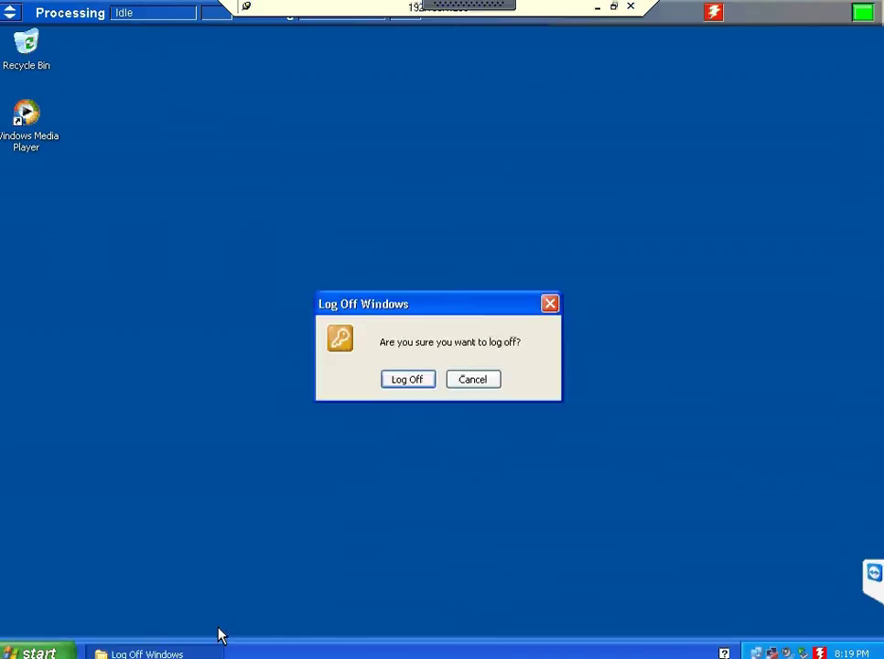
click(408, 379)
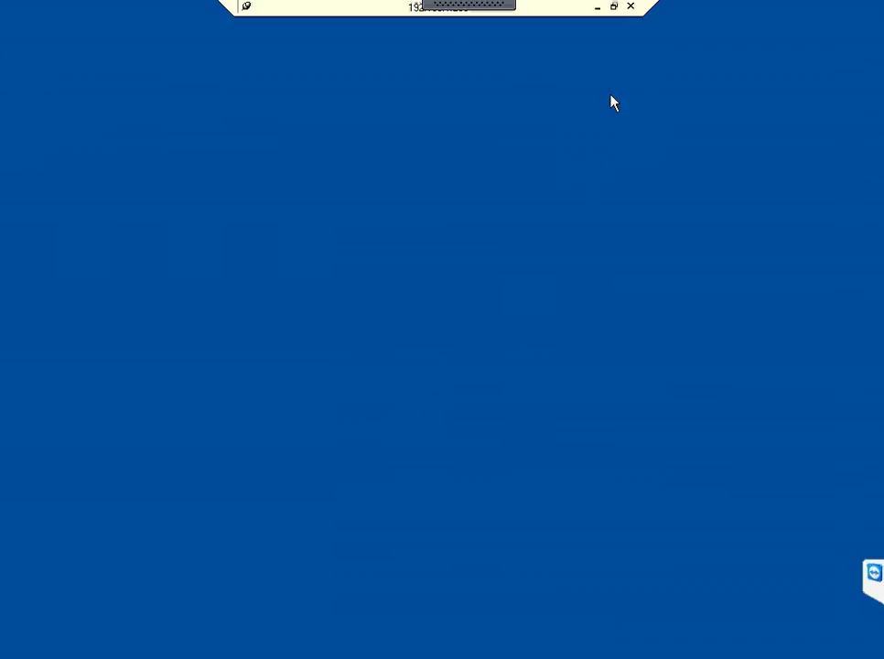
click(631, 8)
click(483, 368)
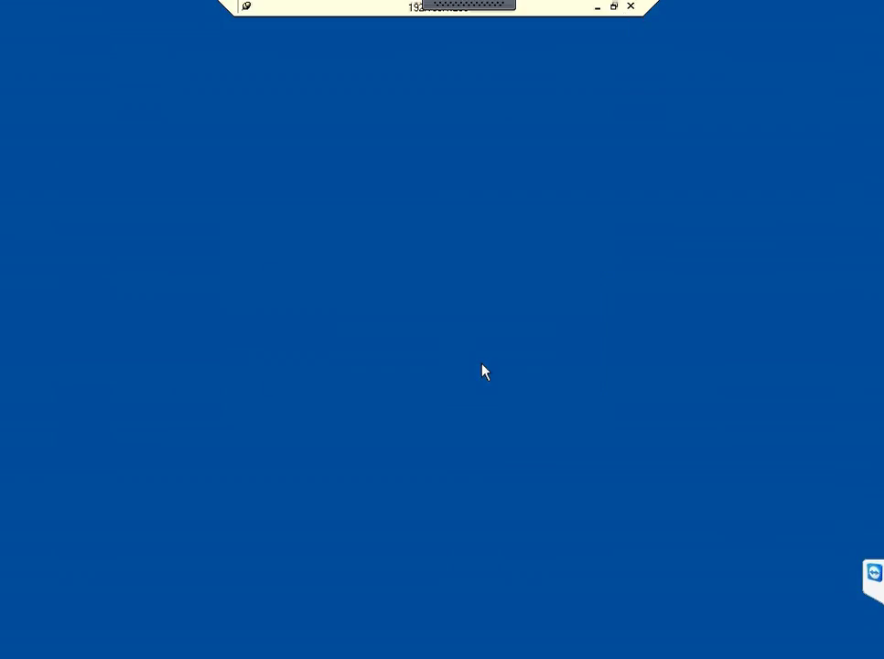